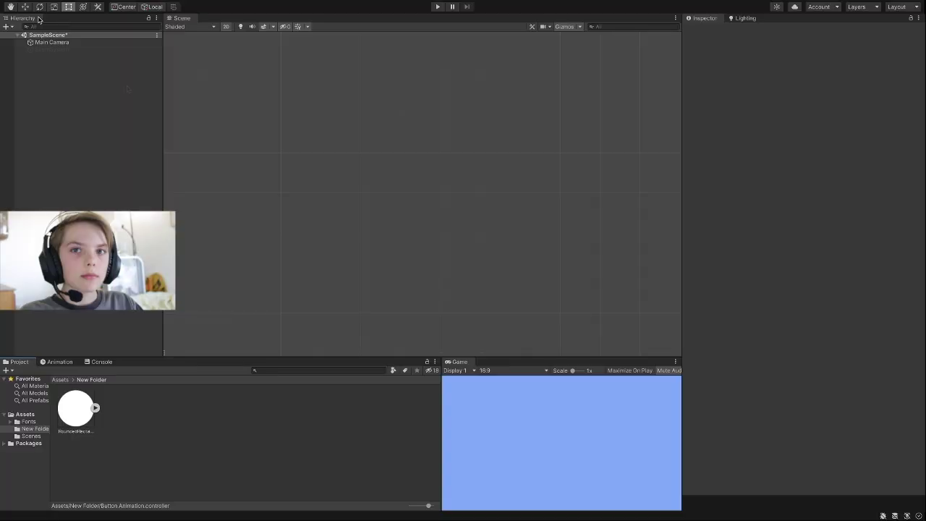
Add an EventSystem object to the SampleScene alongside the Main Camera.
{"action": "key", "text": "ctrl+z"}
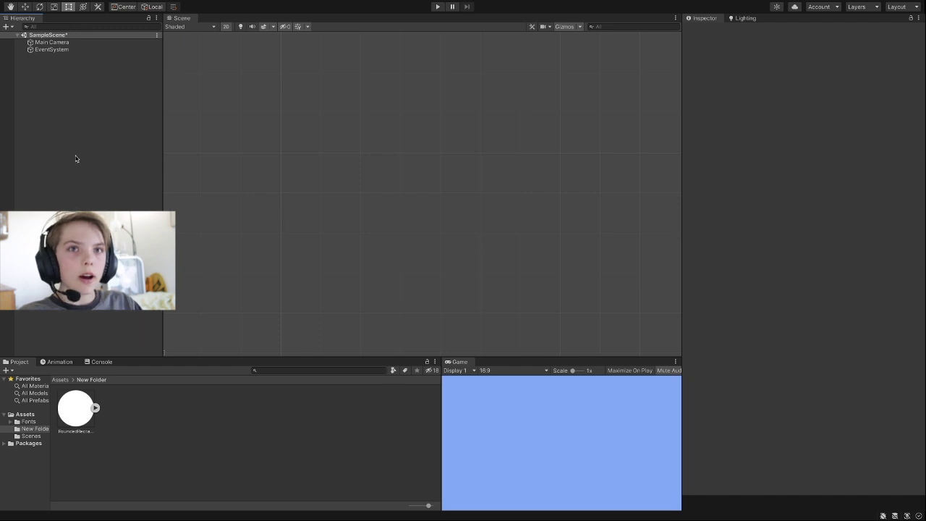
{"action": "right_click", "coordinate": [81, 110]}
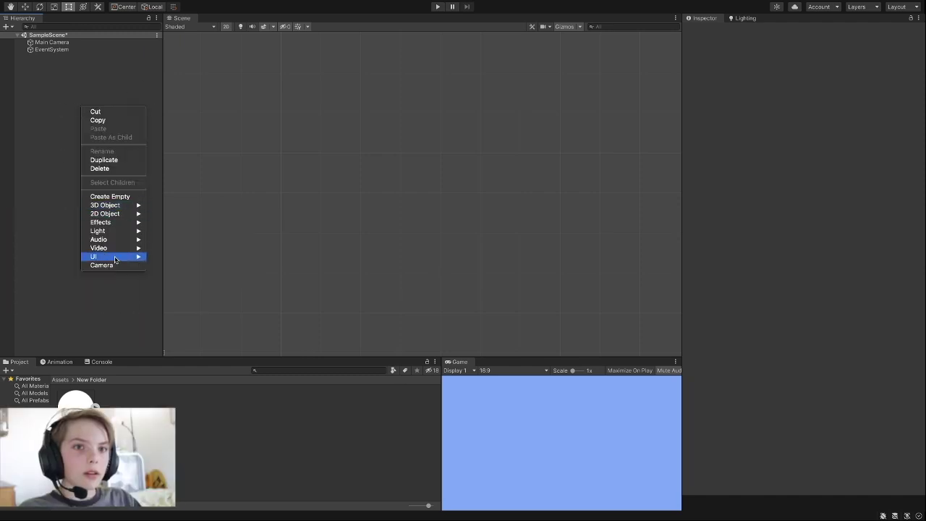
Create a Screen Space - Overlay Canvas and frame its whole rectangle in the Scene view.
{"action": "mouse_move", "coordinate": [114, 260]}
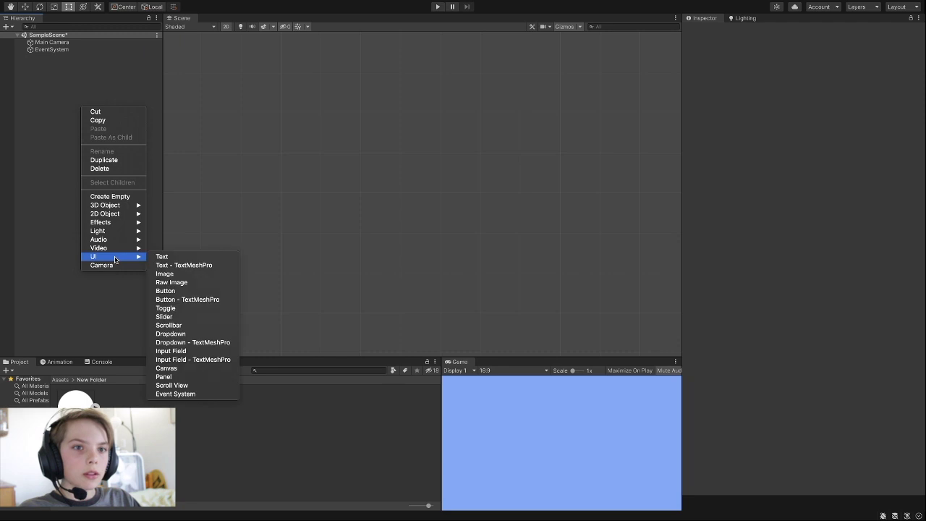
{"action": "left_click", "coordinate": [168, 368]}
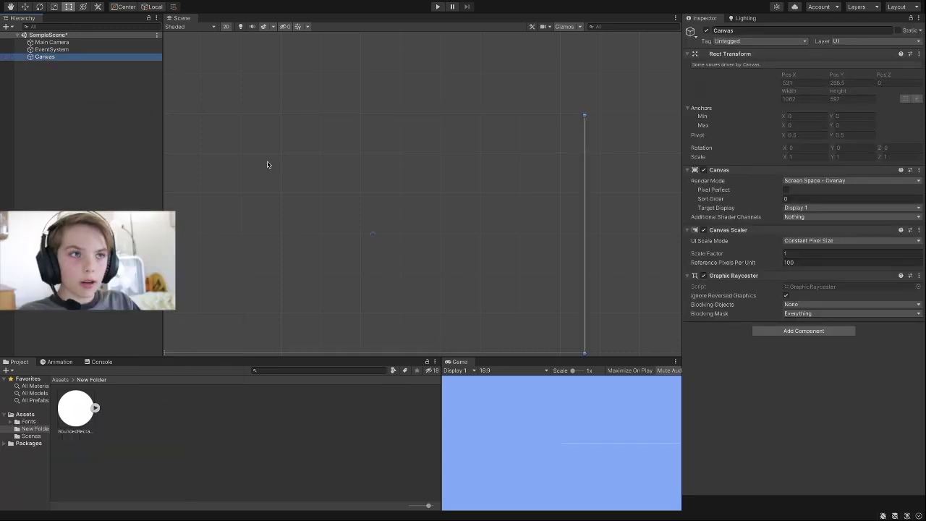
{"action": "scroll", "coordinate": [568, 283], "scroll_direction": "down", "scroll_amount": 3}
{"action": "scroll", "coordinate": [430, 280], "scroll_direction": "up", "scroll_amount": 1}
{"action": "middle_click_drag", "start_coordinate": [430, 279], "coordinate": [413, 236]}
Add a UI Image inside the Canvas.
{"action": "right_click", "coordinate": [52, 58]}
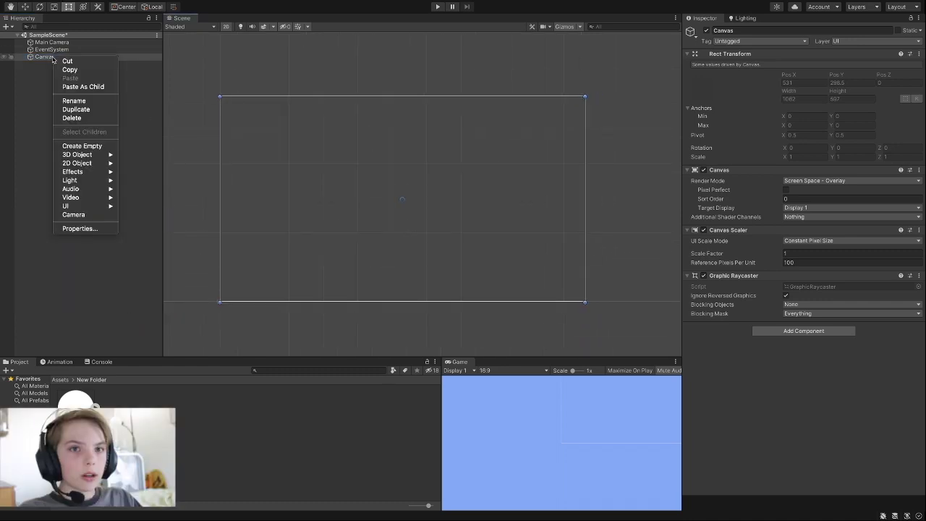
{"action": "mouse_move", "coordinate": [87, 206]}
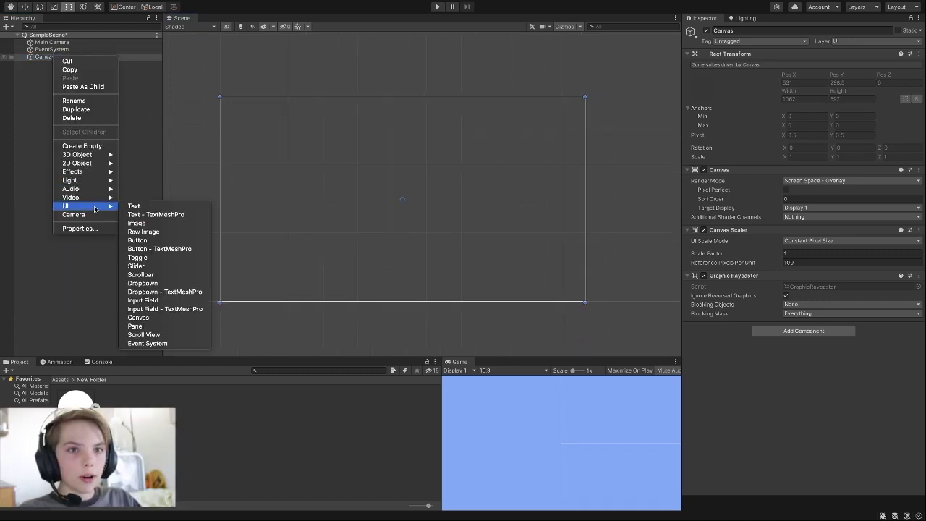
{"action": "left_click", "coordinate": [150, 223]}
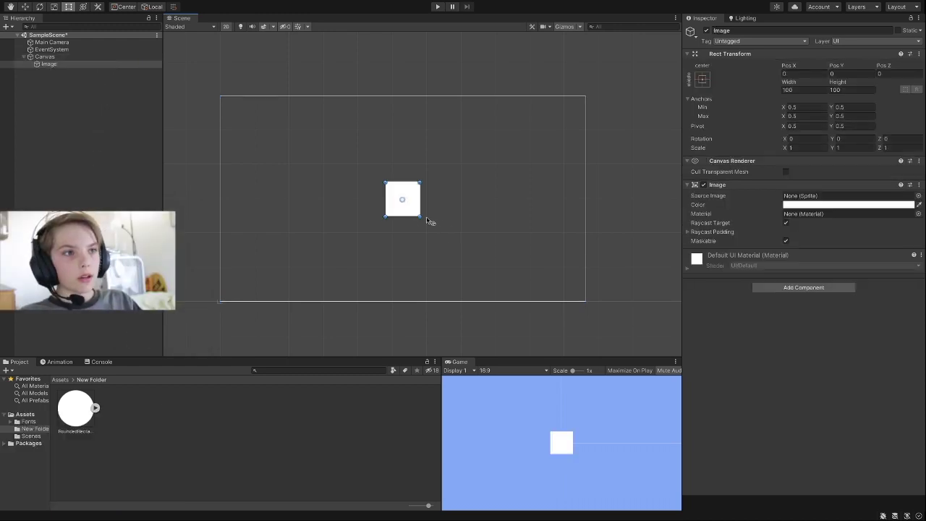
Resize the white image to about 436×397, centre it, and select the RoundedRectangle texture.
{"action": "left_click_drag", "start_coordinate": [421, 217], "coordinate": [518, 301]}
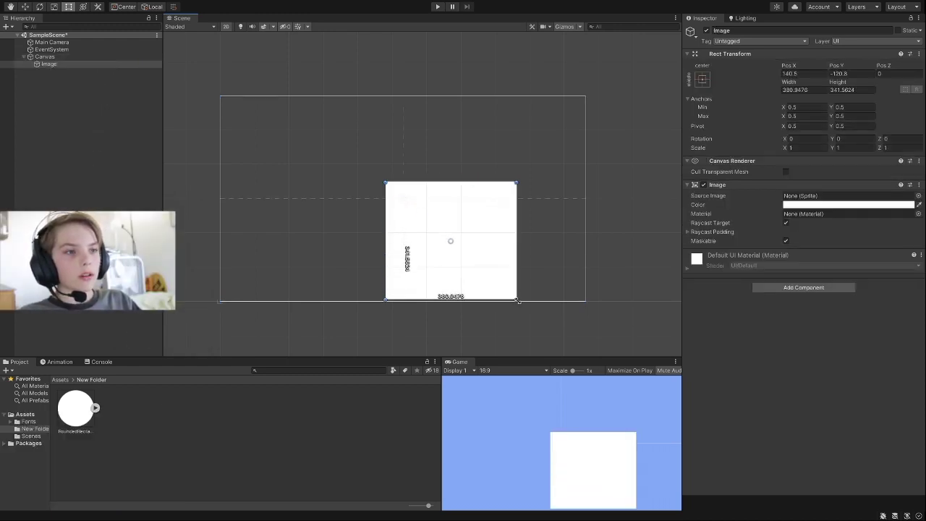
{"action": "left_click_drag", "start_coordinate": [451, 240], "coordinate": [403, 196]}
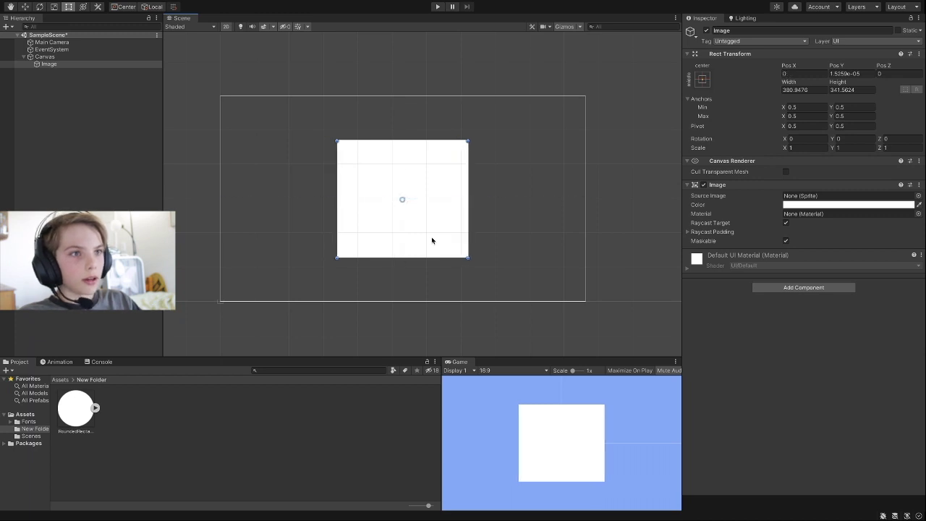
{"action": "left_click_drag", "start_coordinate": [468, 257], "coordinate": [487, 276]}
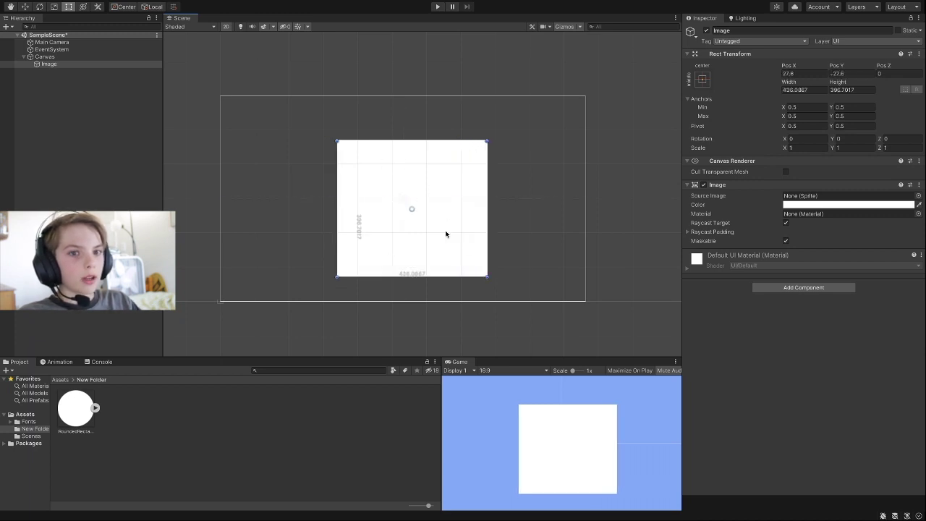
{"action": "left_click_drag", "start_coordinate": [446, 234], "coordinate": [432, 222]}
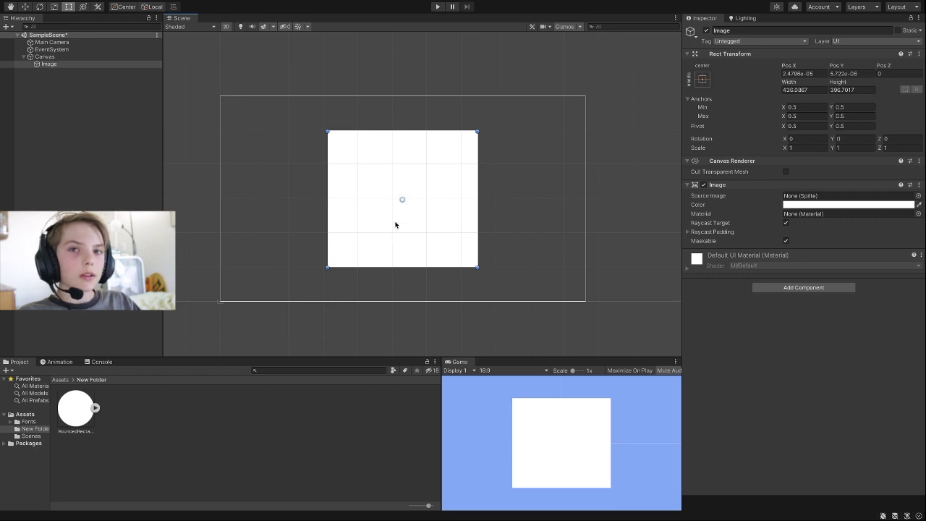
{"action": "left_click", "coordinate": [81, 412]}
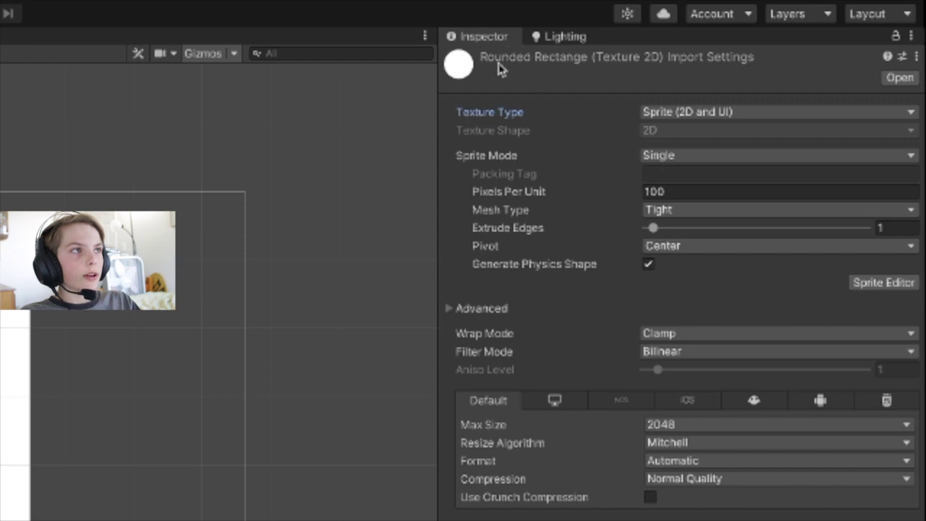
{"action": "left_click", "coordinate": [711, 114]}
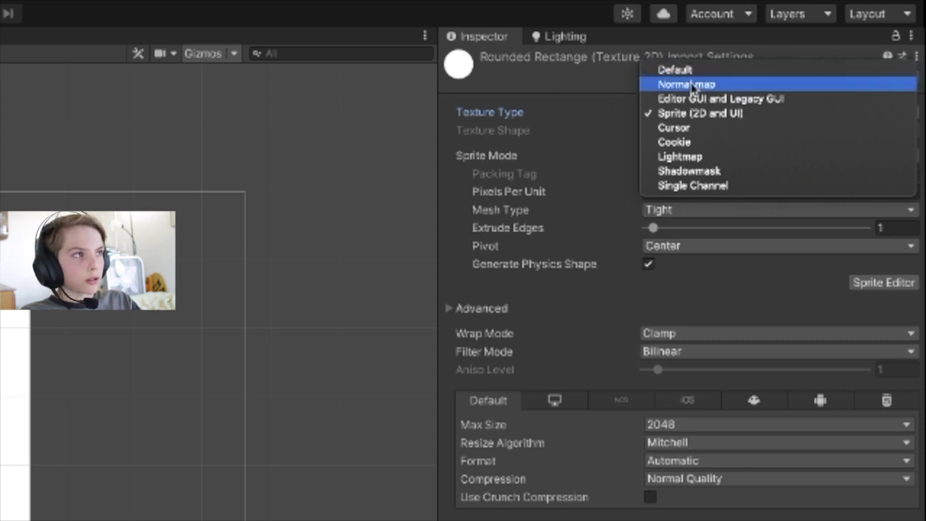
{"action": "left_click", "coordinate": [625, 123]}
{"action": "left_click", "coordinate": [697, 115]}
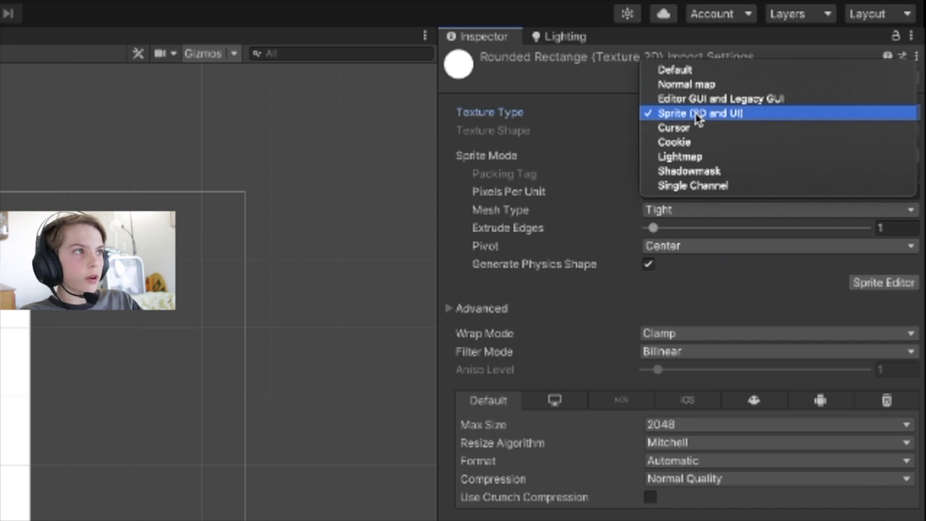
{"action": "left_click", "coordinate": [697, 115]}
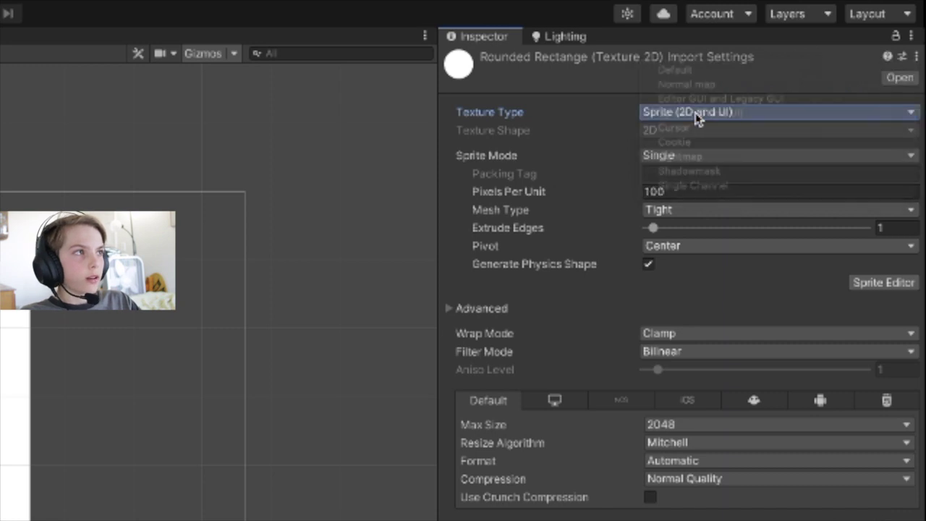
{"action": "left_click", "coordinate": [861, 288]}
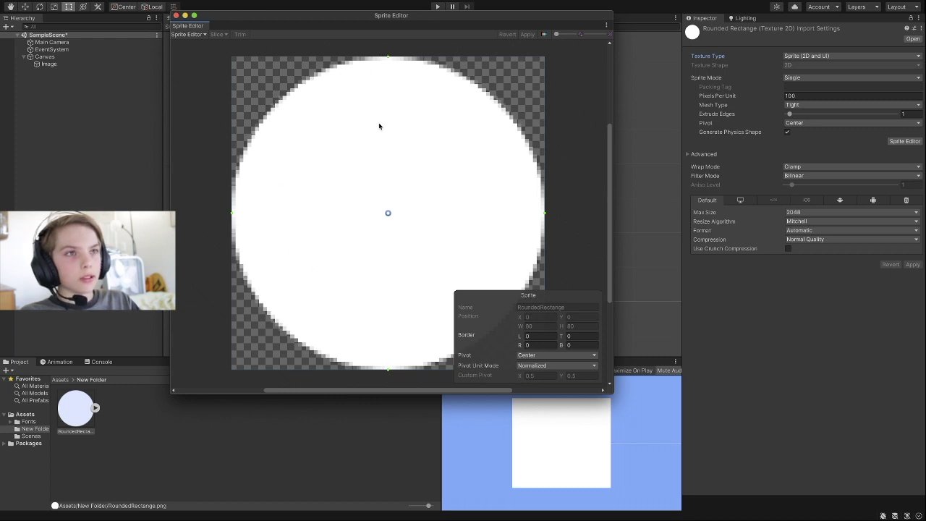
Set the RoundedRectangle sprite's left, top, right and bottom borders to 40, then apply and close.
{"action": "left_click_drag", "start_coordinate": [388, 56], "coordinate": [397, 206]}
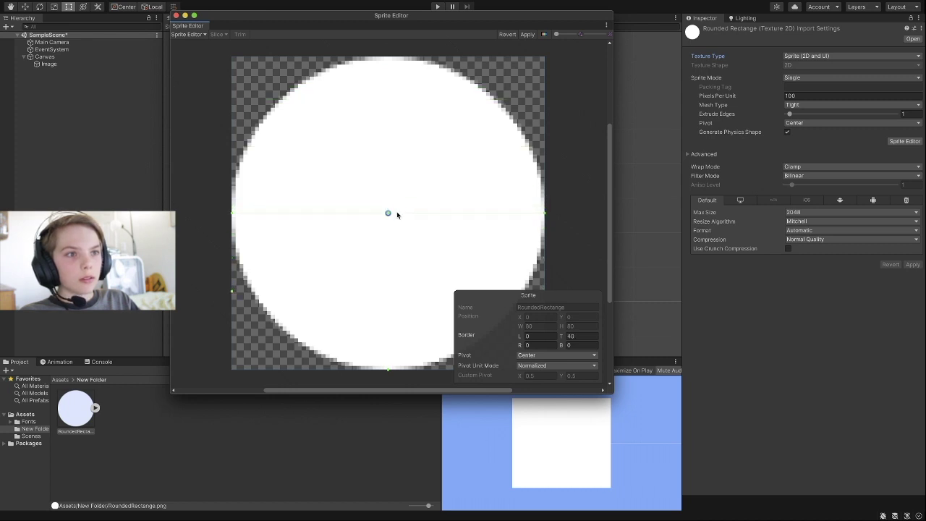
{"action": "left_click_drag", "start_coordinate": [231, 211], "coordinate": [388, 215]}
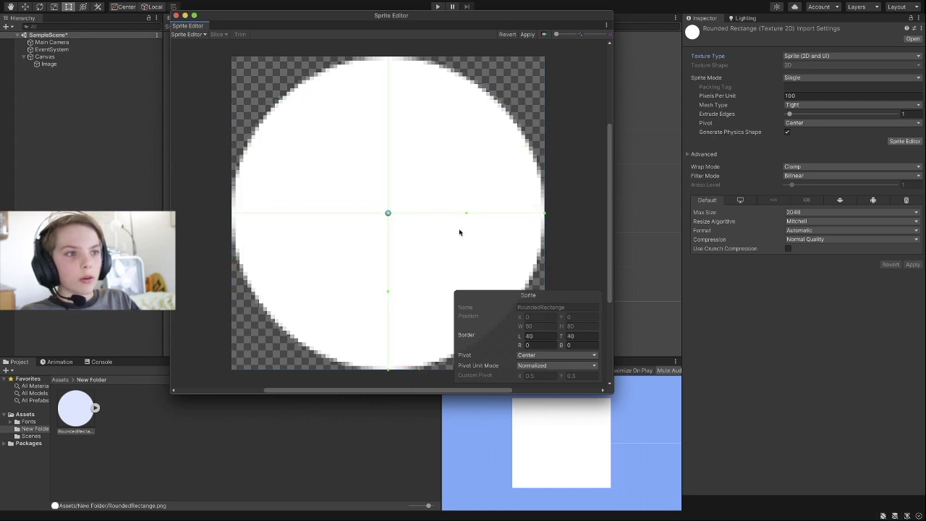
{"action": "left_click", "coordinate": [538, 346]}
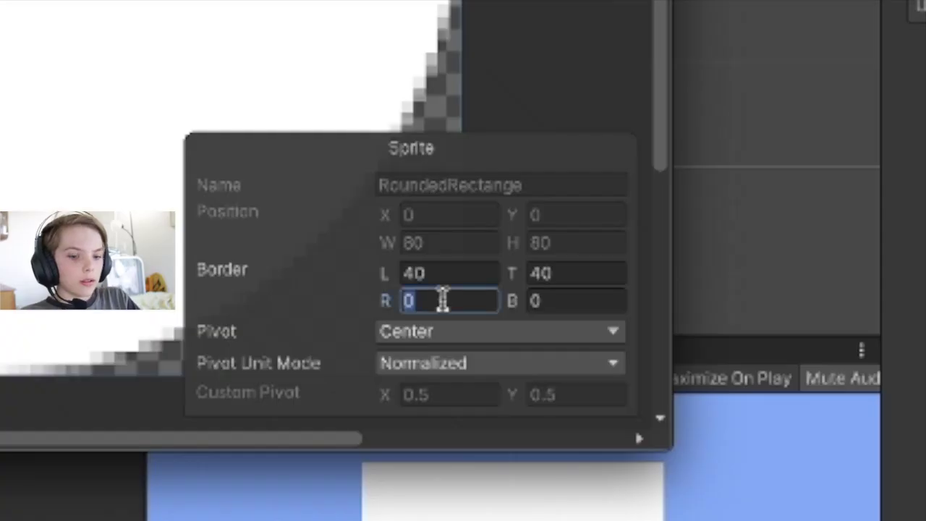
{"action": "type", "text": "40"}
{"action": "left_click", "coordinate": [567, 300]}
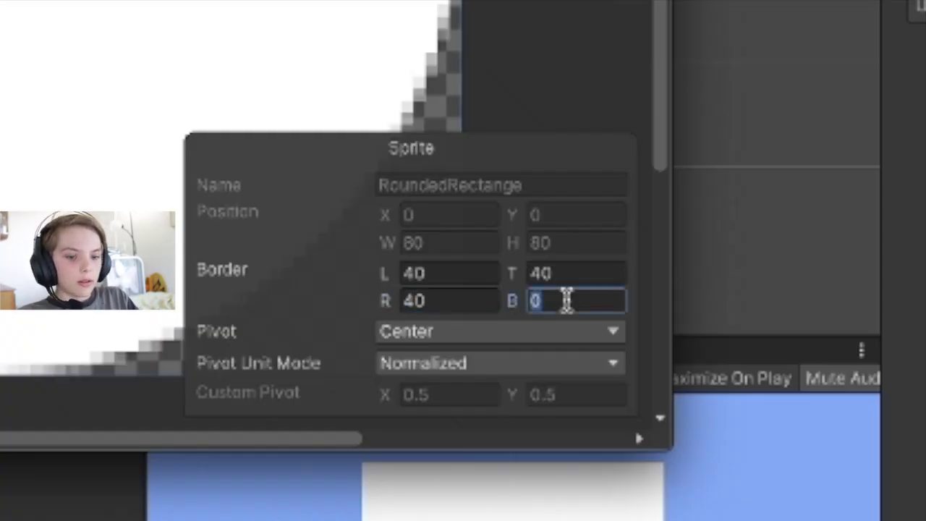
{"action": "type", "text": "40"}
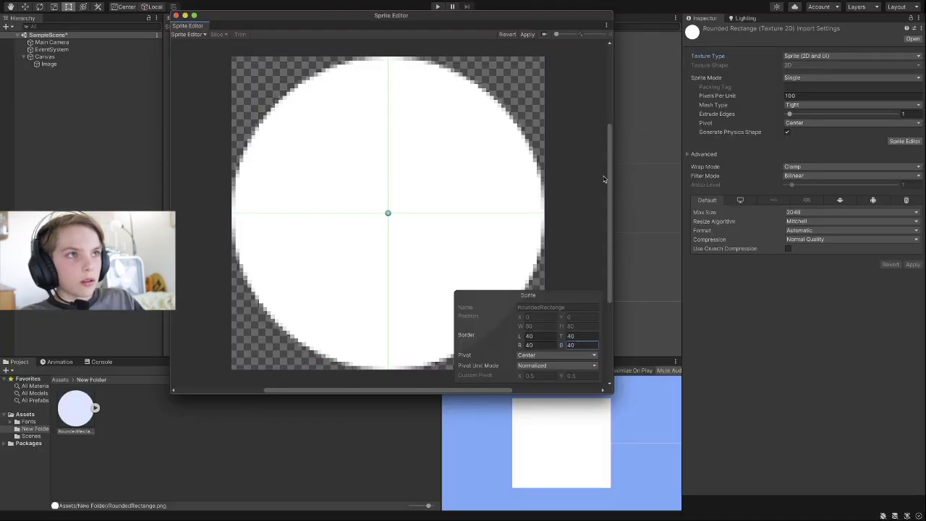
{"action": "left_click", "coordinate": [523, 34]}
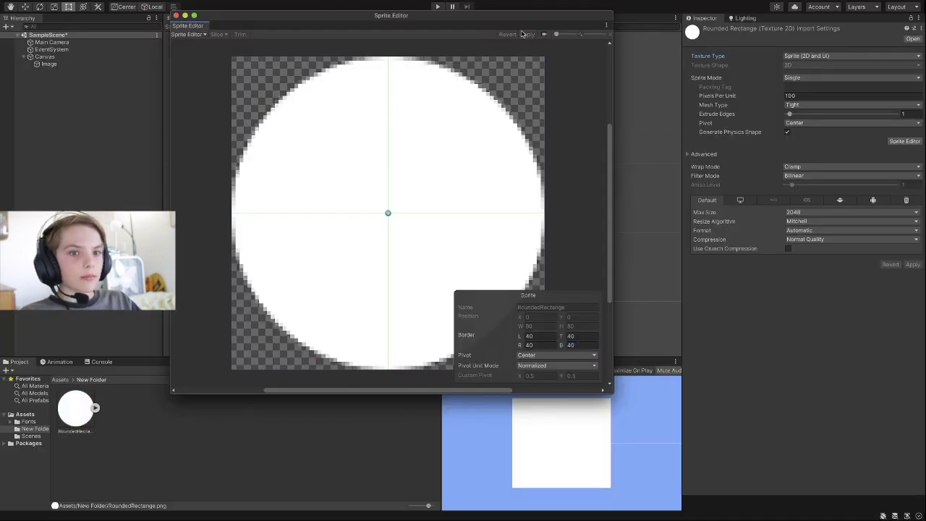
{"action": "left_click", "coordinate": [175, 15]}
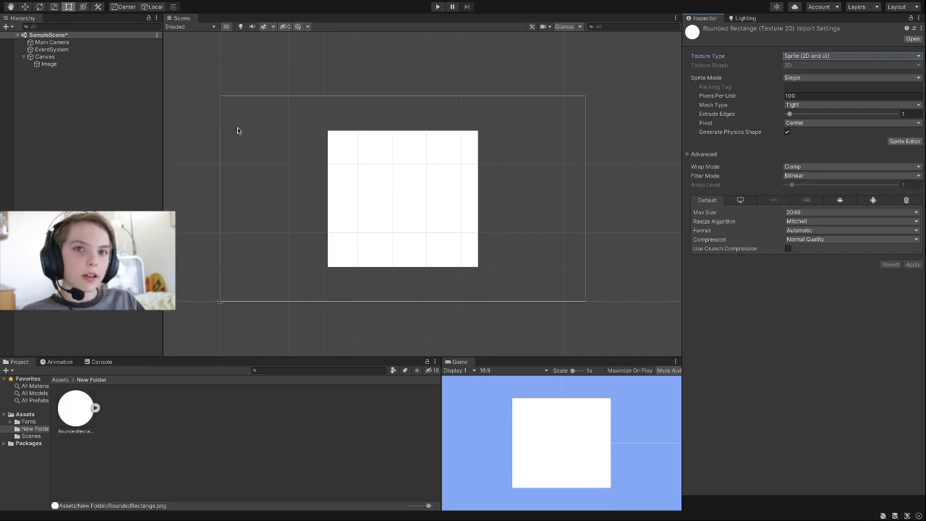
Assign RoundedRectangle as the white Image's Source Image so it renders sliced with rounded corners.
{"action": "left_click", "coordinate": [408, 215]}
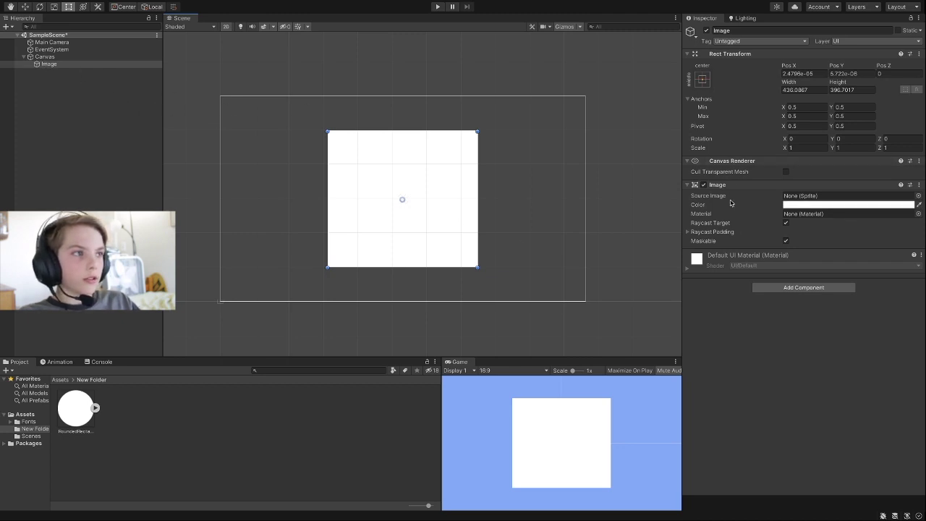
{"action": "left_click_drag", "start_coordinate": [69, 411], "coordinate": [853, 196]}
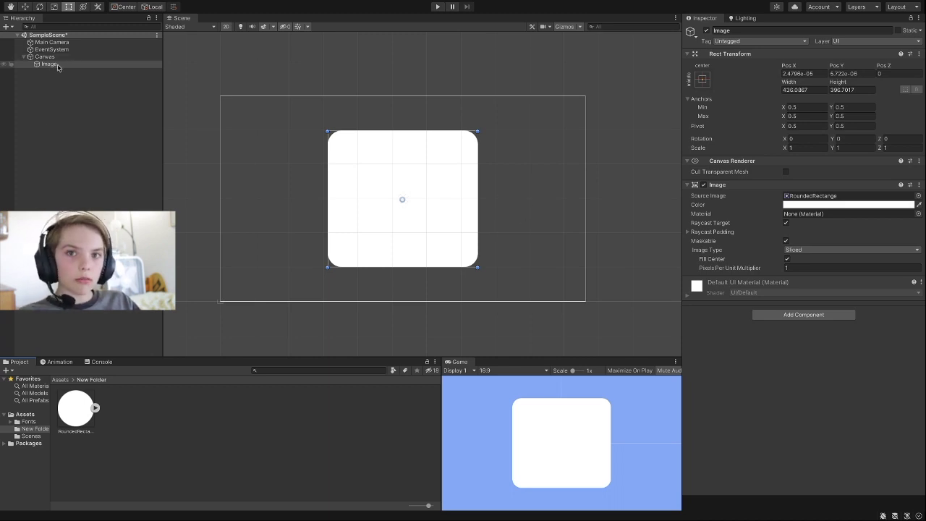
{"action": "left_click", "coordinate": [57, 65]}
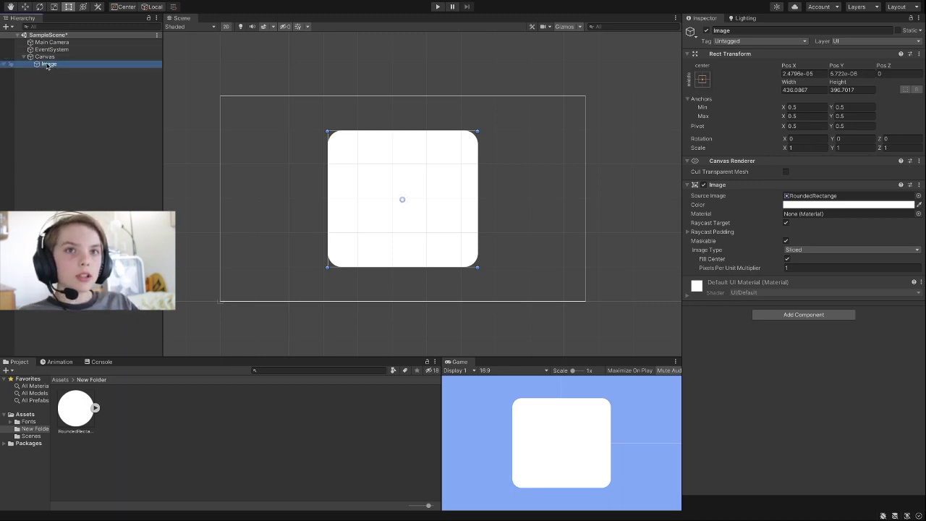
Duplicate the rounded Image to create Image (1).
{"action": "right_click", "coordinate": [47, 65]}
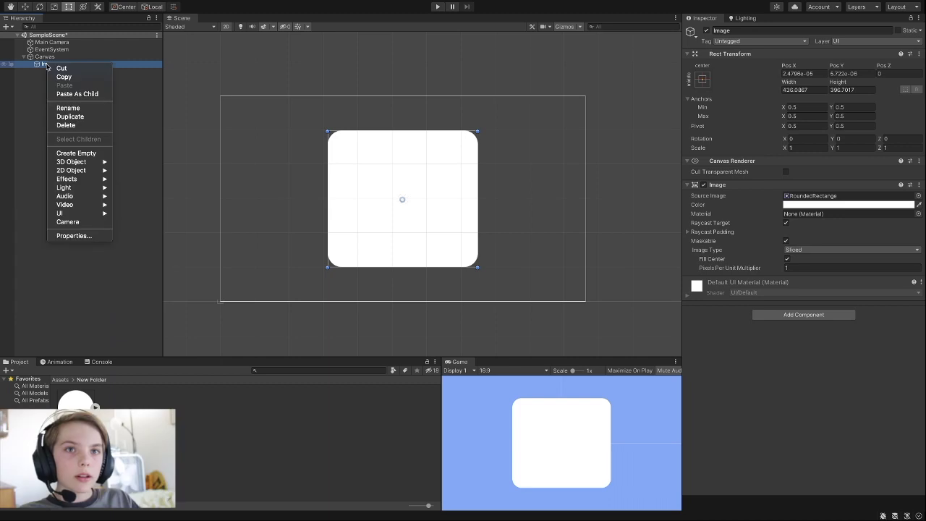
{"action": "left_click", "coordinate": [71, 117]}
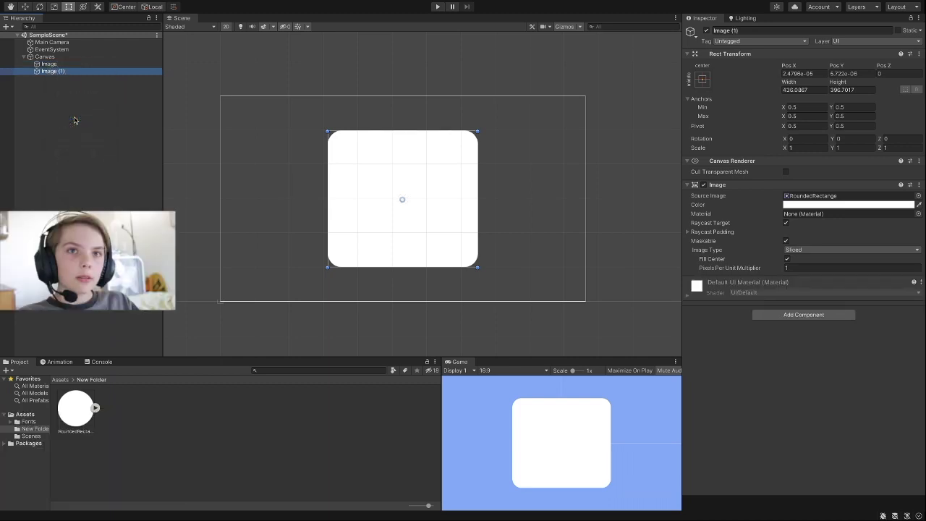
{"action": "left_click", "coordinate": [46, 72]}
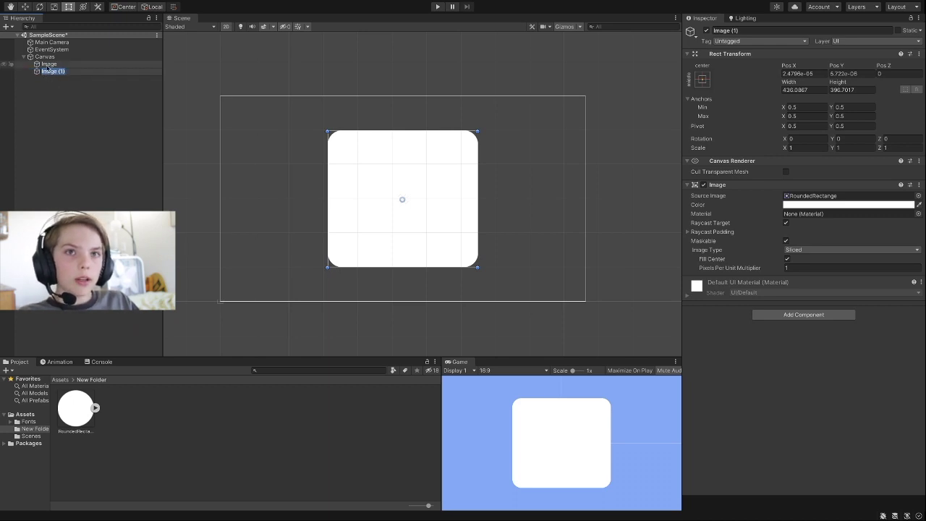
Make the original Image a child of Image (1), then select Image (1).
{"action": "left_click", "coordinate": [32, 68]}
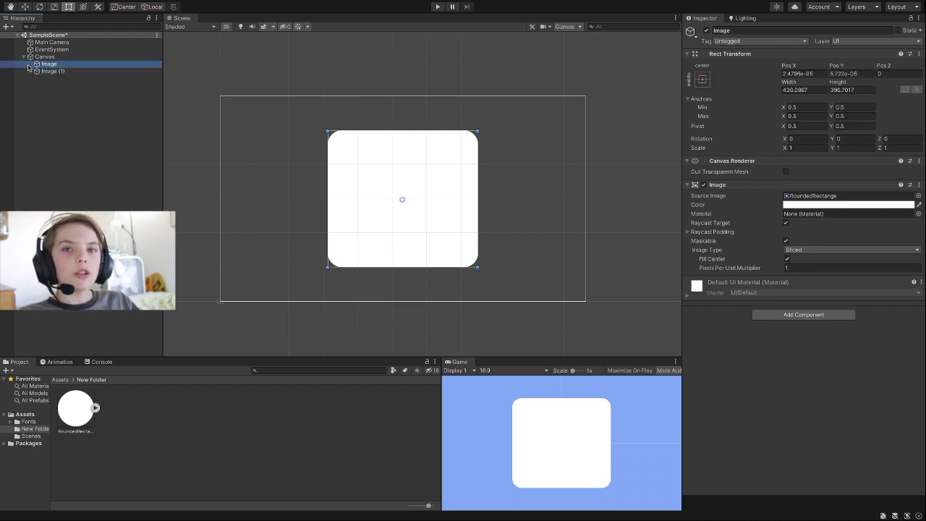
{"action": "left_click_drag", "start_coordinate": [27, 68], "coordinate": [27, 75]}
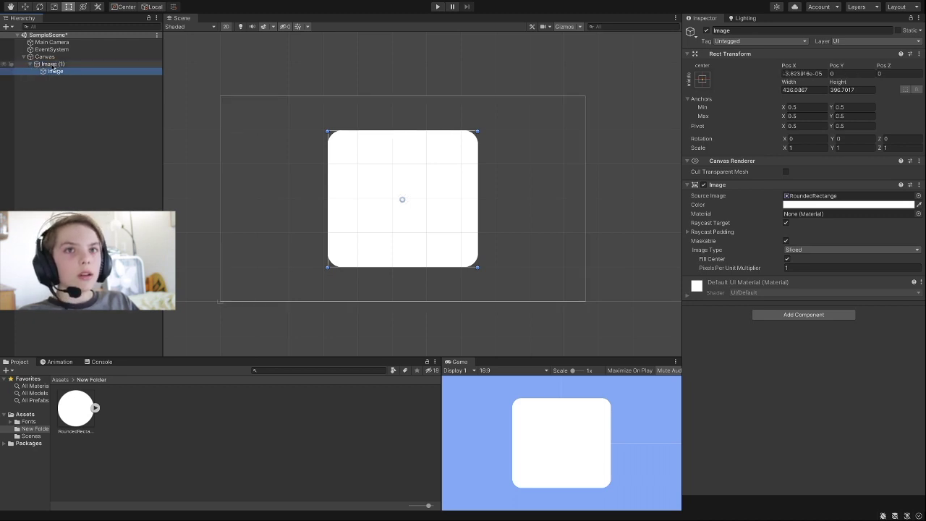
{"action": "left_click", "coordinate": [52, 66]}
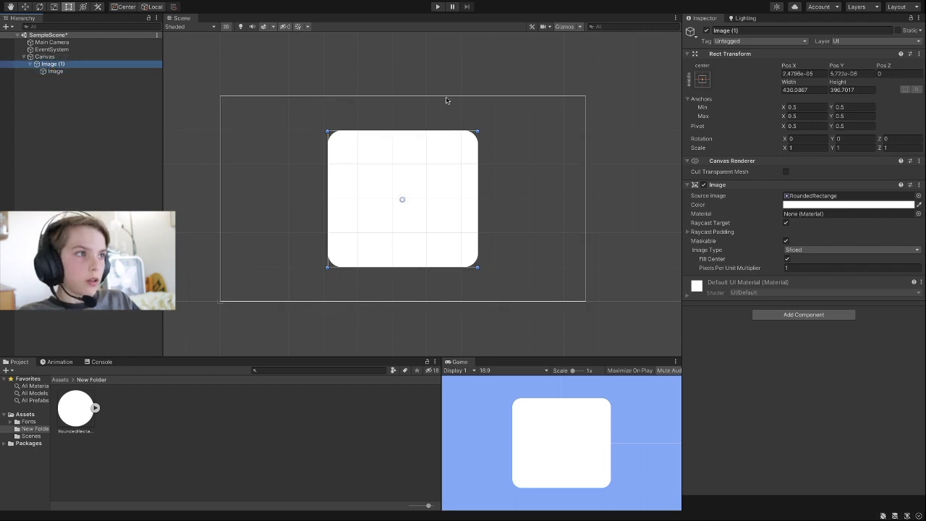
{"action": "left_click", "coordinate": [807, 204]}
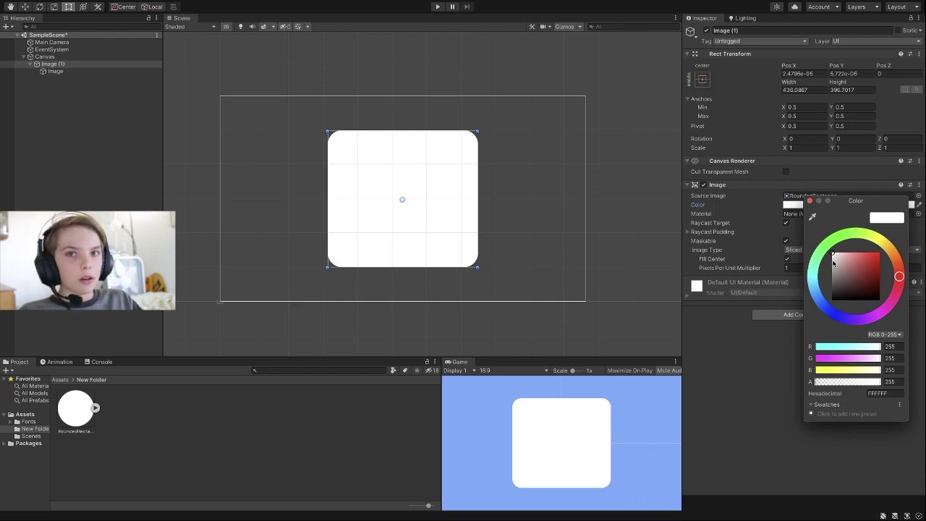
Change Image (1)'s colour from white to light grey CDCDCD (205, 205, 205).
{"action": "mouse_move", "coordinate": [833, 263]}
{"action": "left_mouse_down"}
{"action": "mouse_move", "coordinate": [836, 276]}
{"action": "mouse_move", "coordinate": [828, 264]}
{"action": "left_mouse_up"}
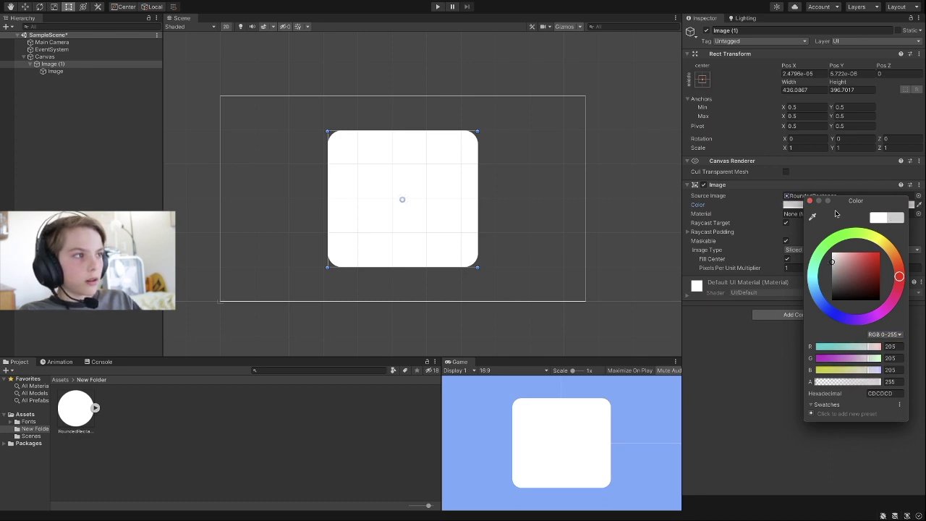
{"action": "left_click", "coordinate": [810, 202]}
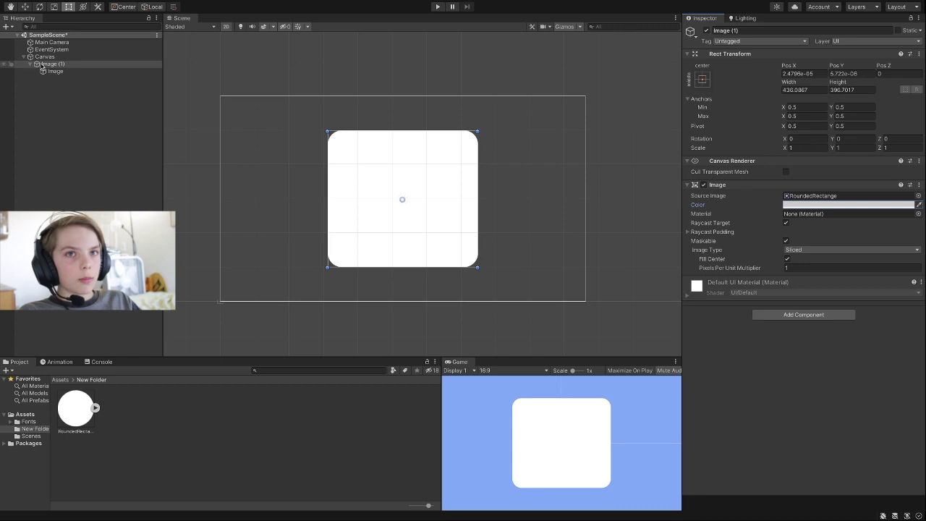
{"action": "left_click", "coordinate": [53, 71]}
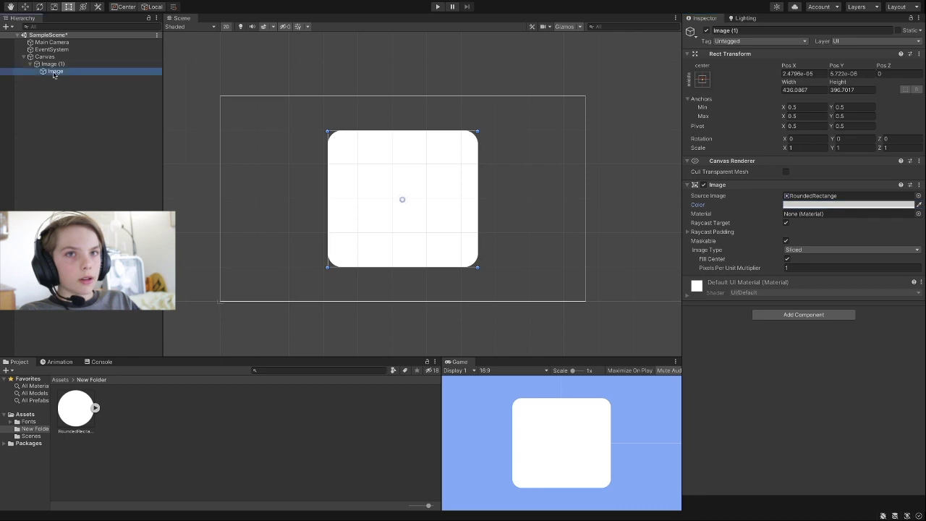
Move the white child Image up to Pos Y 14, revealing a grey strip below it.
{"action": "left_click", "coordinate": [363, 250]}
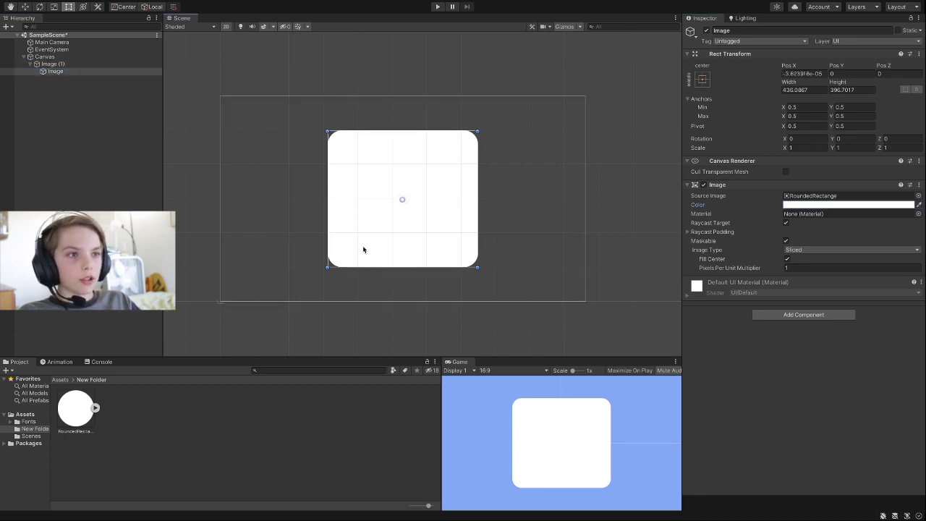
{"action": "left_click_drag", "start_coordinate": [363, 249], "coordinate": [365, 244]}
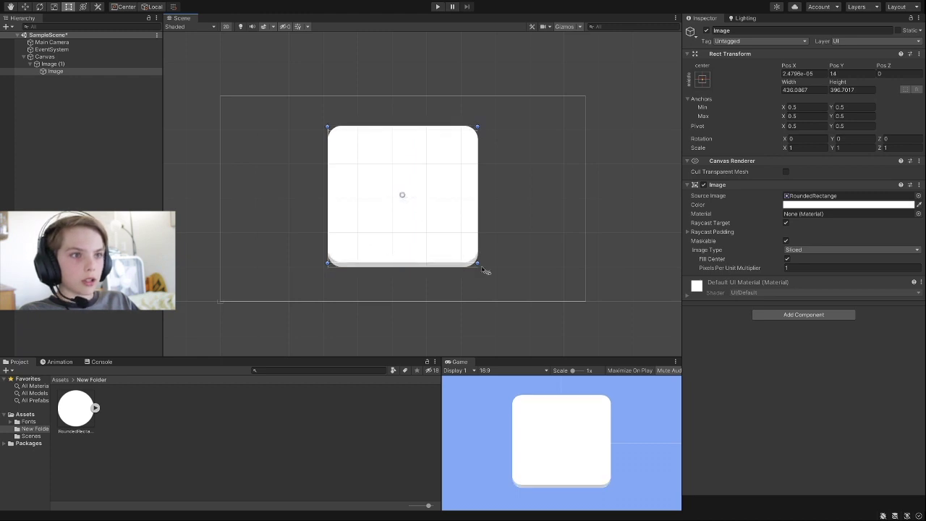
{"action": "scroll", "coordinate": [376, 271], "scroll_direction": "up", "scroll_amount": 4}
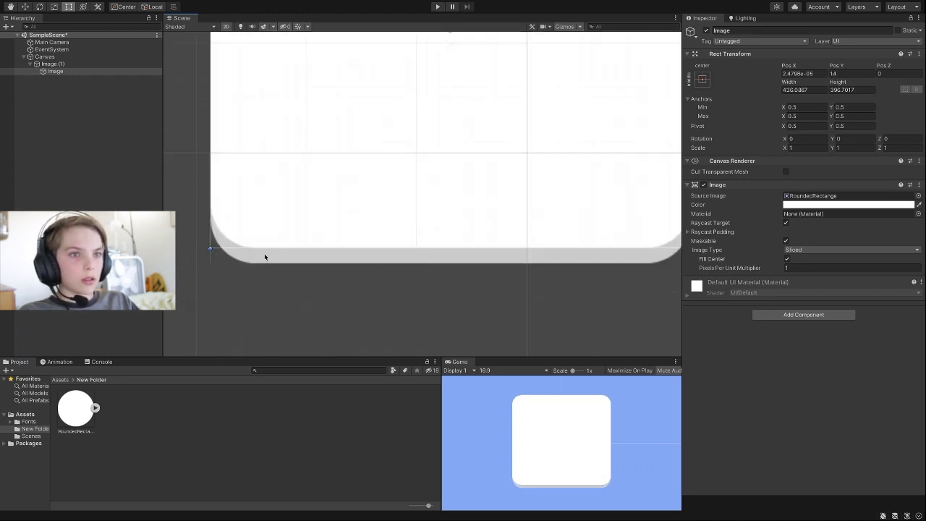
{"action": "middle_click_drag", "start_coordinate": [602, 254], "coordinate": [534, 279]}
{"action": "scroll", "coordinate": [532, 283], "scroll_direction": "down", "scroll_amount": 4}
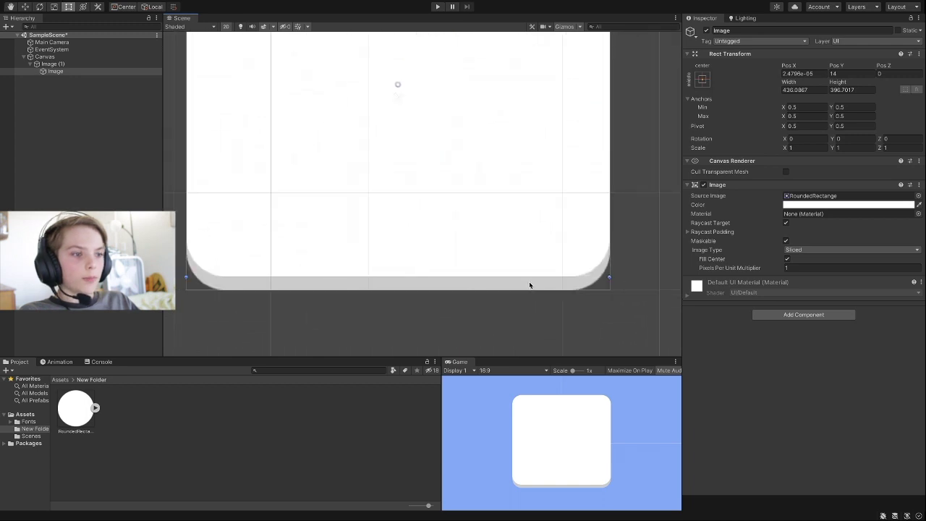
{"action": "scroll", "coordinate": [530, 285], "scroll_direction": "down", "scroll_amount": 1}
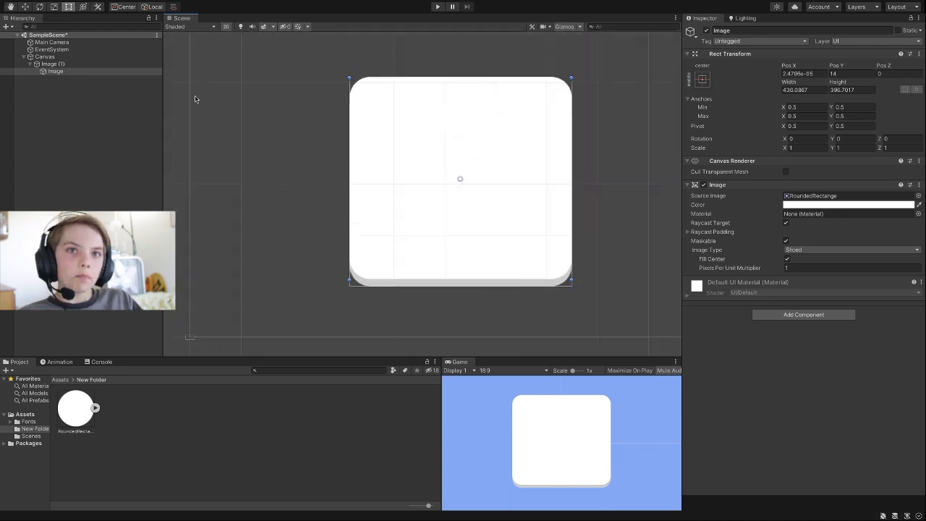
Add a UI Text element showing 'New Text' under Image (1).
{"action": "right_click", "coordinate": [45, 68]}
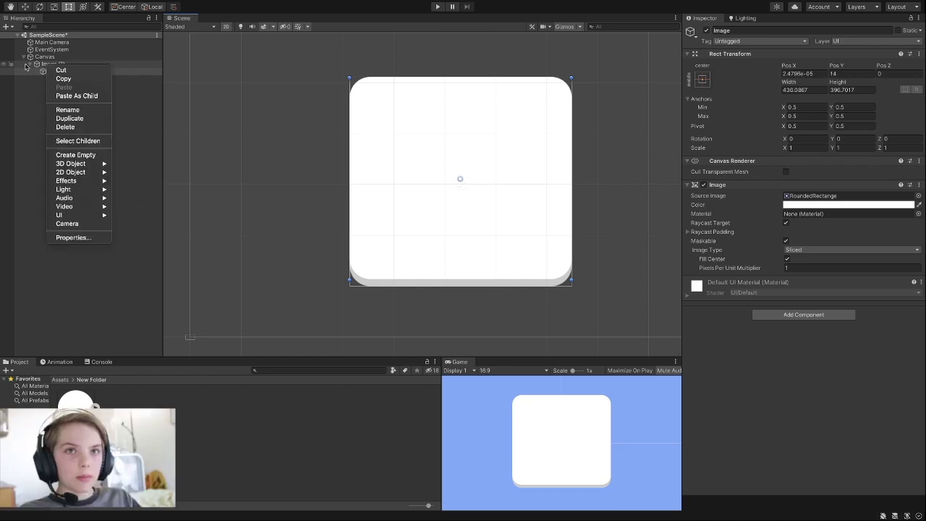
{"action": "mouse_move", "coordinate": [65, 215]}
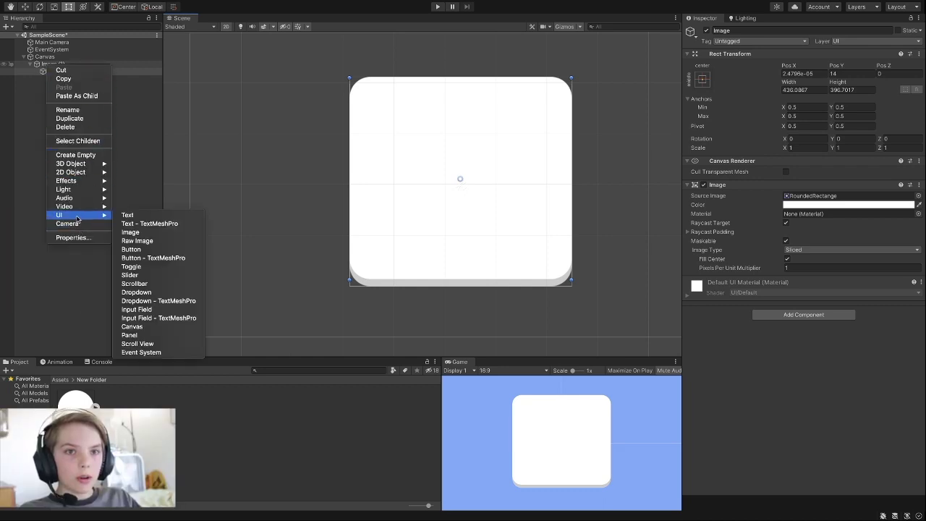
{"action": "left_click", "coordinate": [156, 217]}
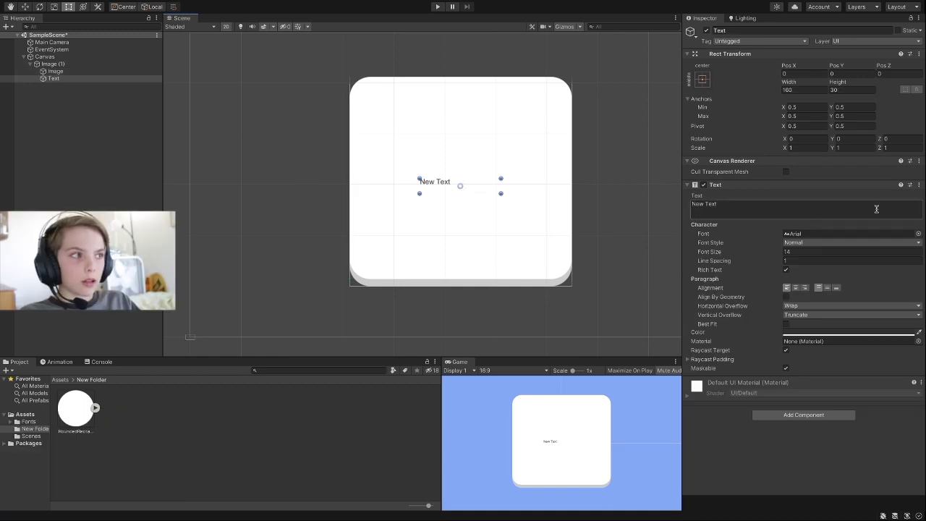
{"action": "middle_click_drag", "start_coordinate": [605, 201], "coordinate": [581, 203]}
{"action": "left_click", "coordinate": [706, 79]}
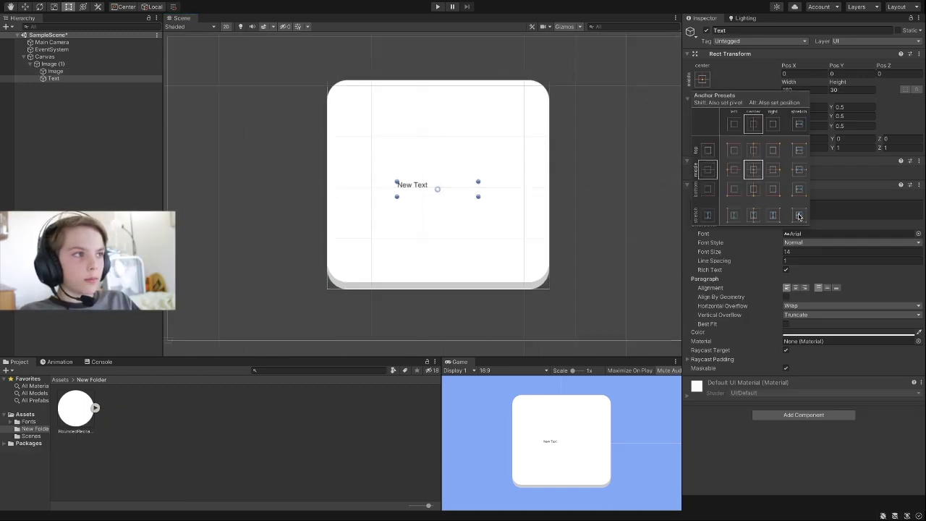
Apply the stretch-stretch anchor preset with Alt so the Text fills the card with zero offsets.
{"action": "key", "text": "alt"}
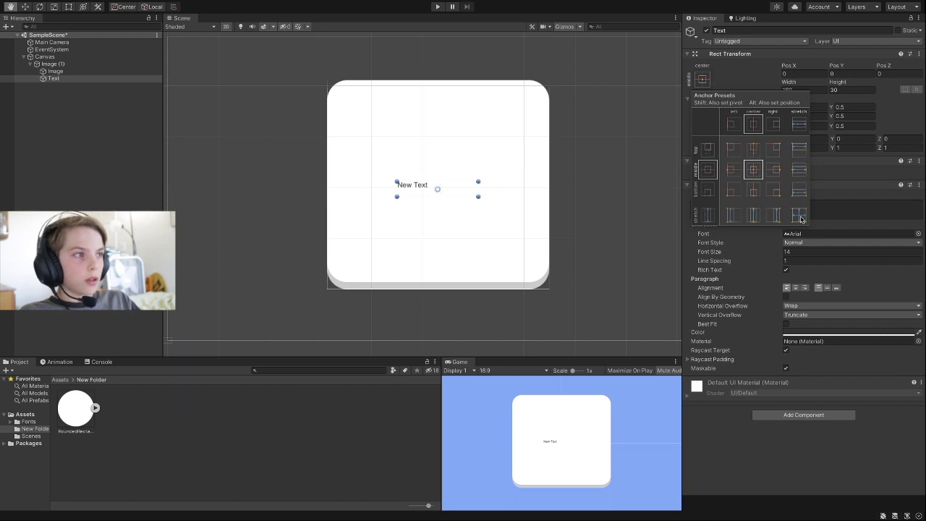
{"action": "left_click", "coordinate": [800, 216], "text": "alt"}
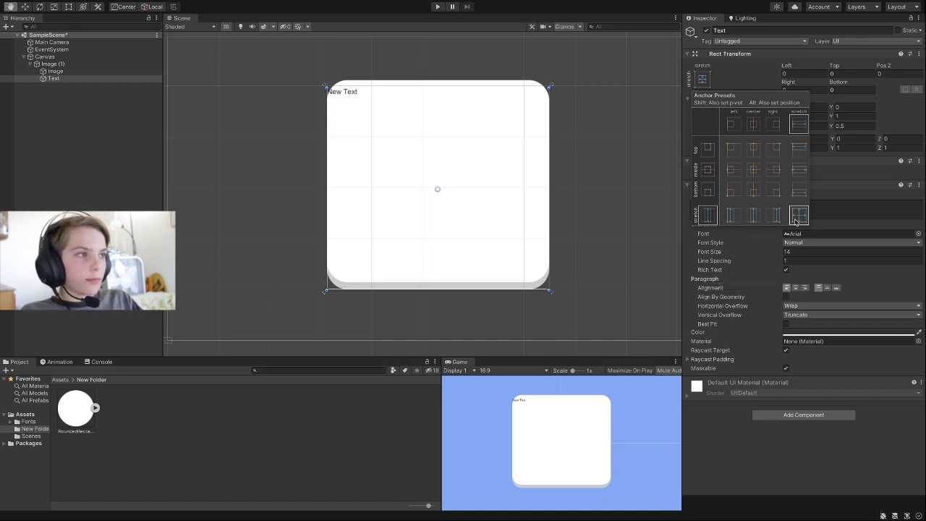
{"action": "key", "text": "shift+alt"}
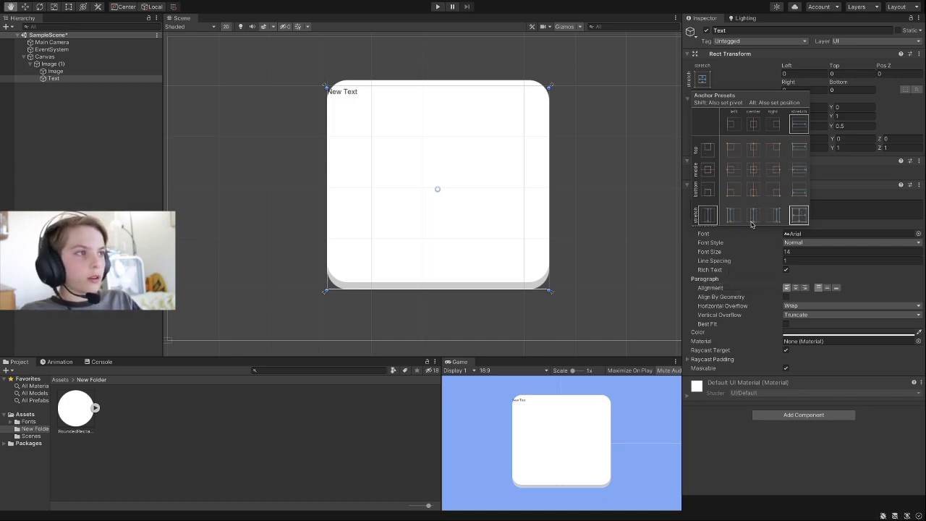
{"action": "key", "text": "shift+alt"}
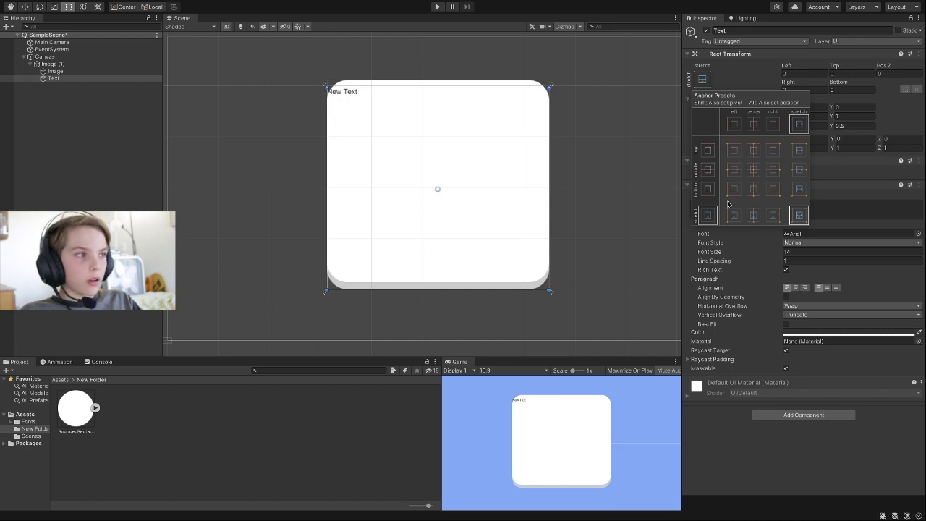
{"action": "key", "text": "shift+alt"}
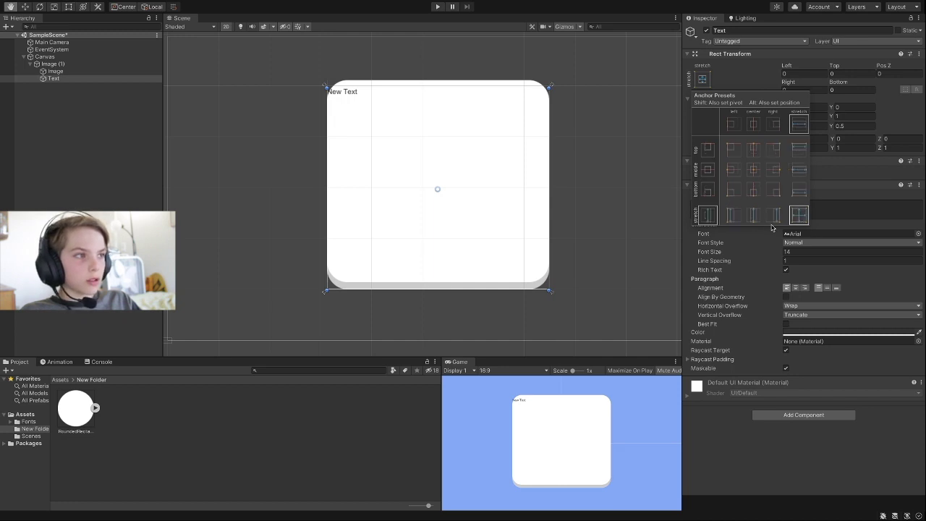
Set the text to font size 45 in Roboto-Bold, centred horizontally and vertically.
{"action": "left_click", "coordinate": [741, 82]}
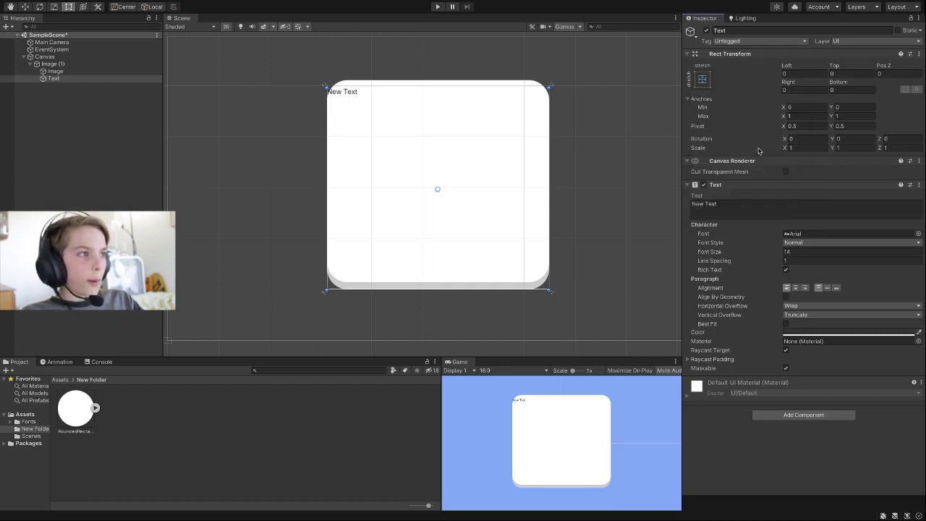
{"action": "left_click", "coordinate": [796, 251]}
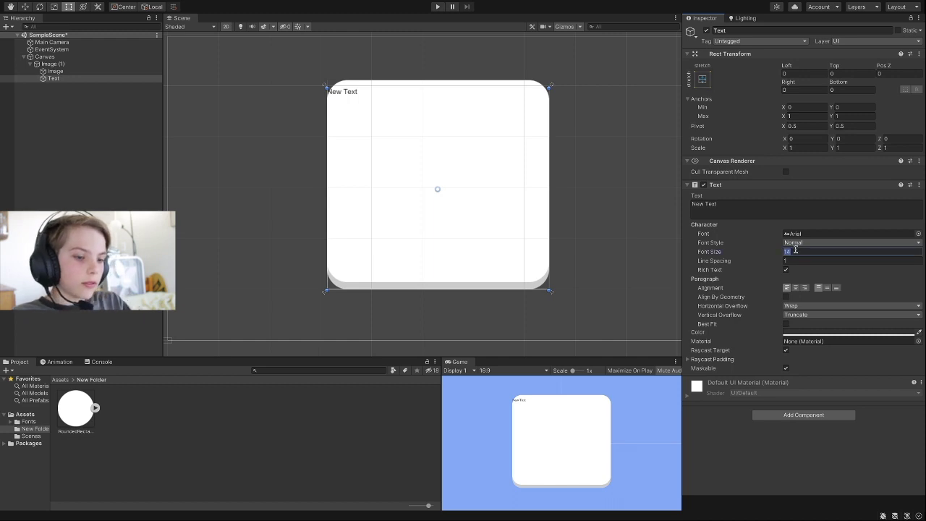
{"action": "type", "text": "45"}
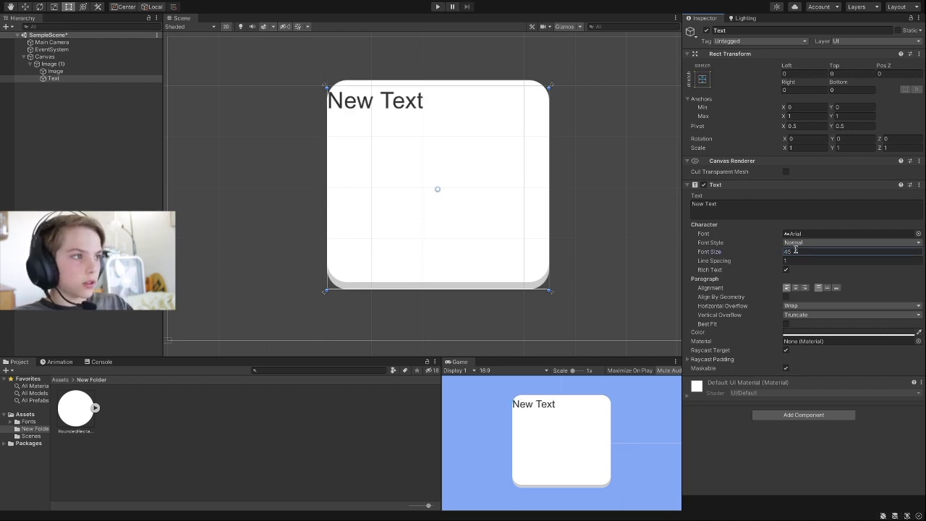
{"action": "left_click", "coordinate": [807, 234]}
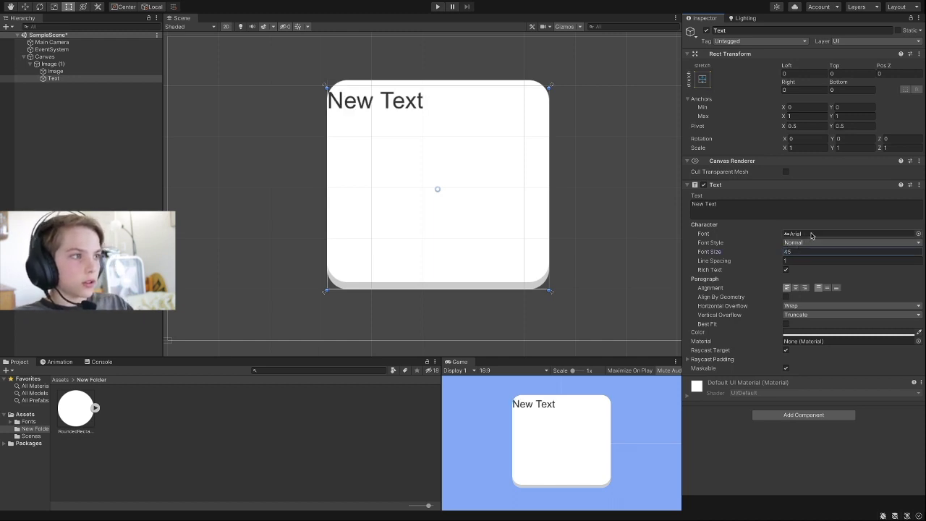
{"action": "left_click", "coordinate": [919, 234]}
{"action": "left_click", "coordinate": [863, 354]}
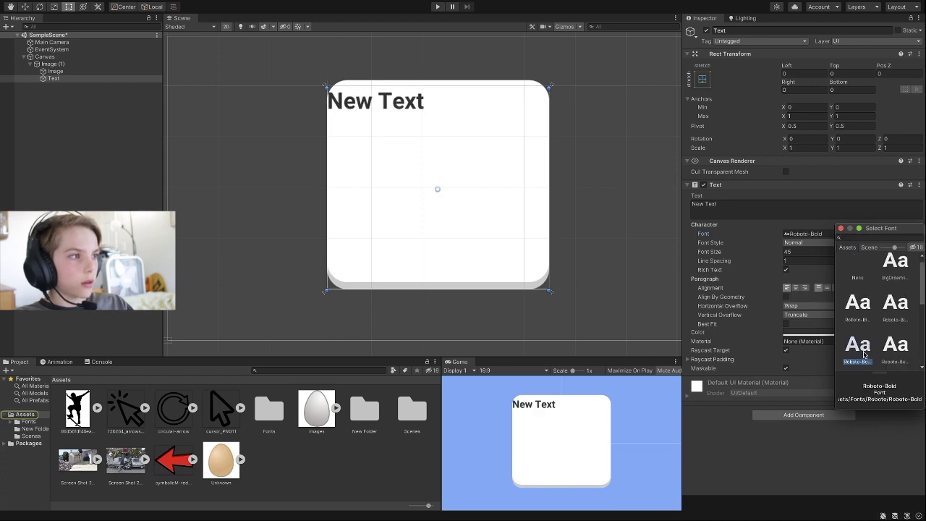
{"action": "left_click", "coordinate": [841, 227]}
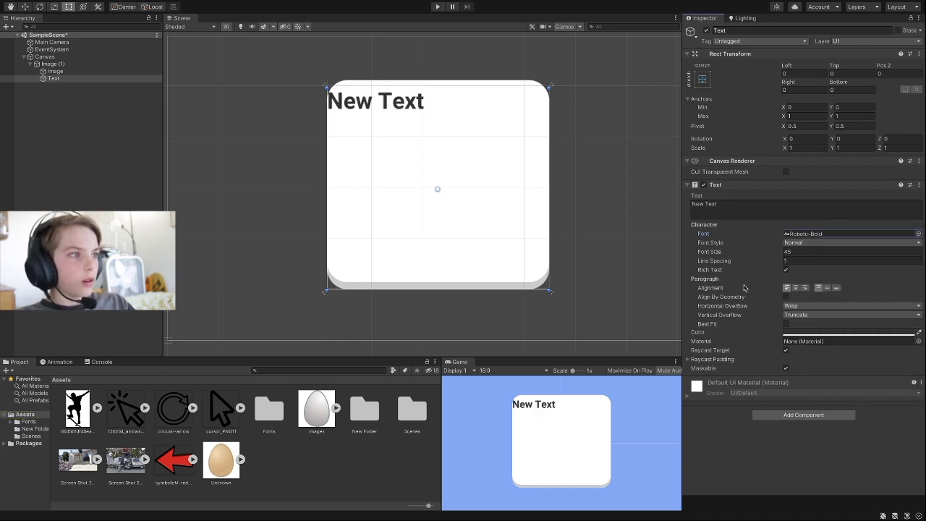
{"action": "left_click", "coordinate": [797, 288]}
{"action": "left_click", "coordinate": [827, 287]}
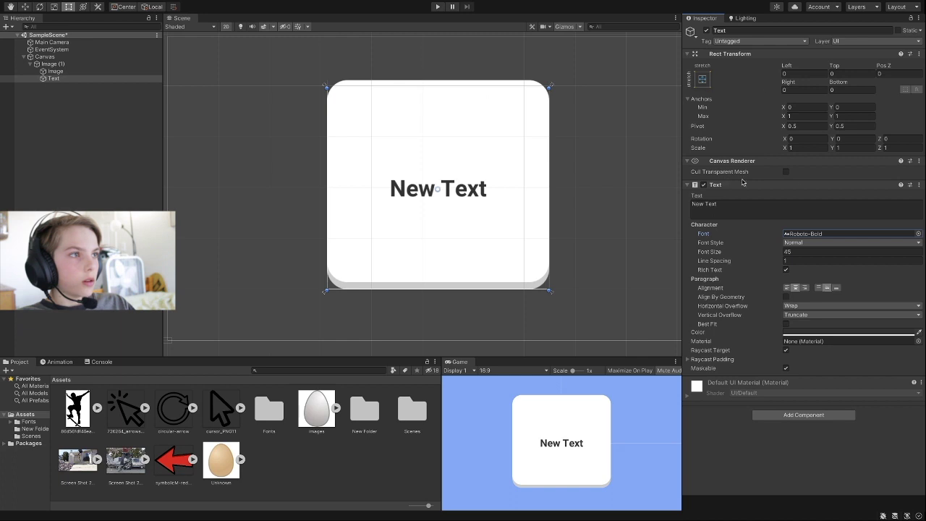
Replace the text with 'UI' followed by blank lines so it rises toward the top.
{"action": "left_click", "coordinate": [745, 204]}
{"action": "type", "text": "UI"}
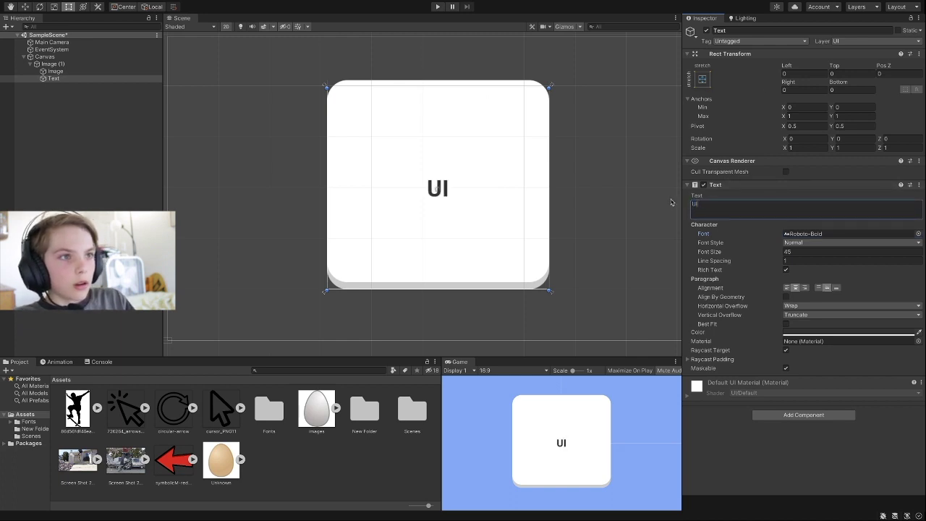
{"action": "key", "text": "Return"}
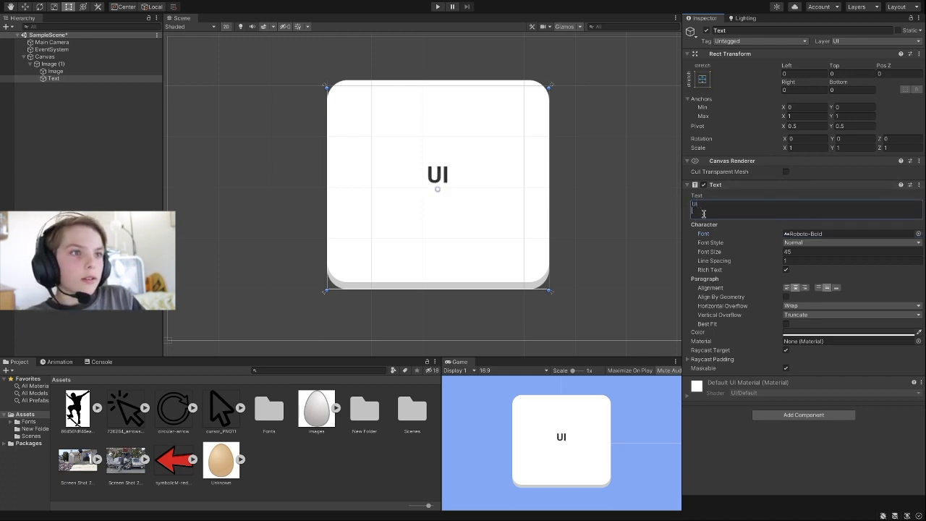
{"action": "key", "text": "Return"}
{"action": "key", "text": "Return"}
{"action": "key", "text": "Return"}
{"action": "key", "text": "Return"}
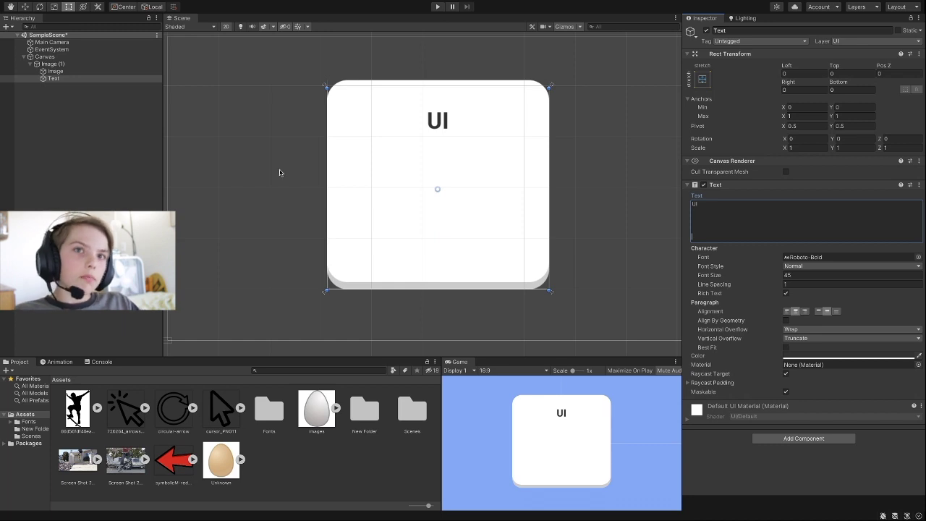
{"action": "left_click", "coordinate": [50, 63]}
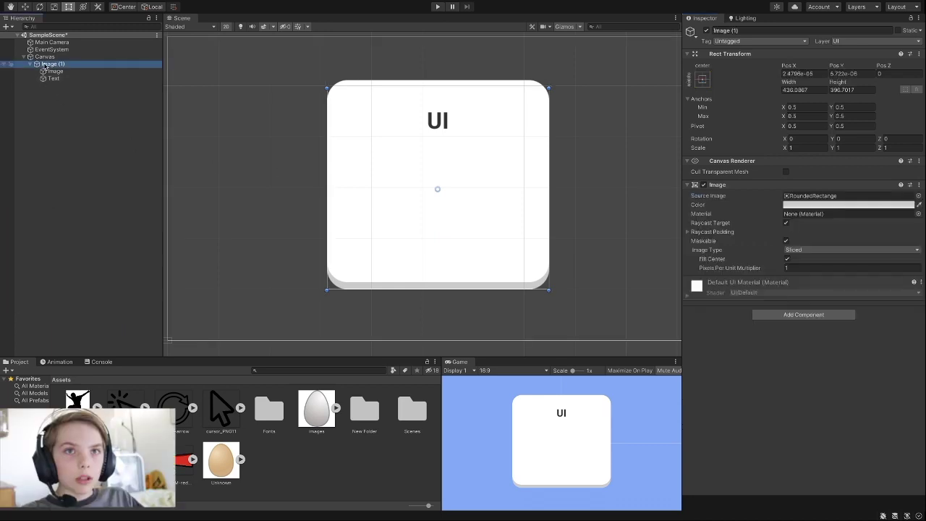
{"action": "right_click", "coordinate": [45, 63]}
{"action": "mouse_move", "coordinate": [58, 213]}
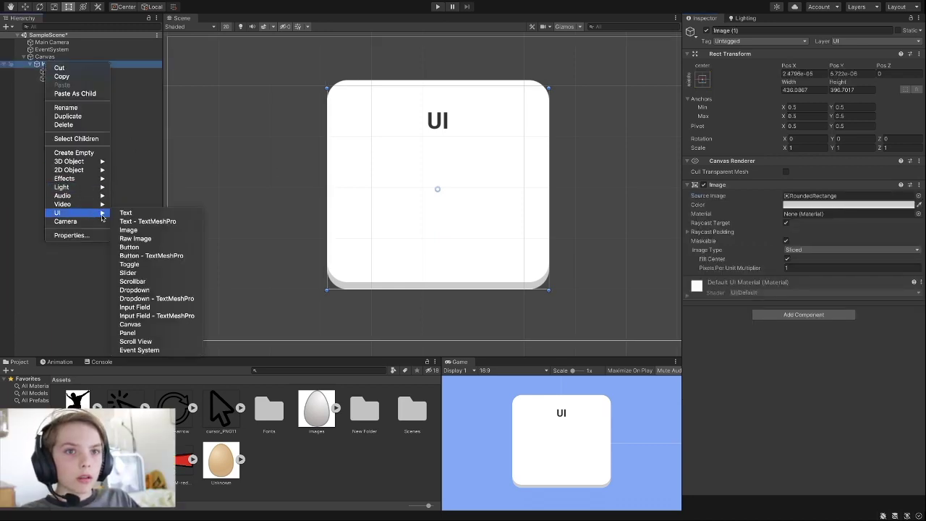
{"action": "left_click", "coordinate": [136, 248]}
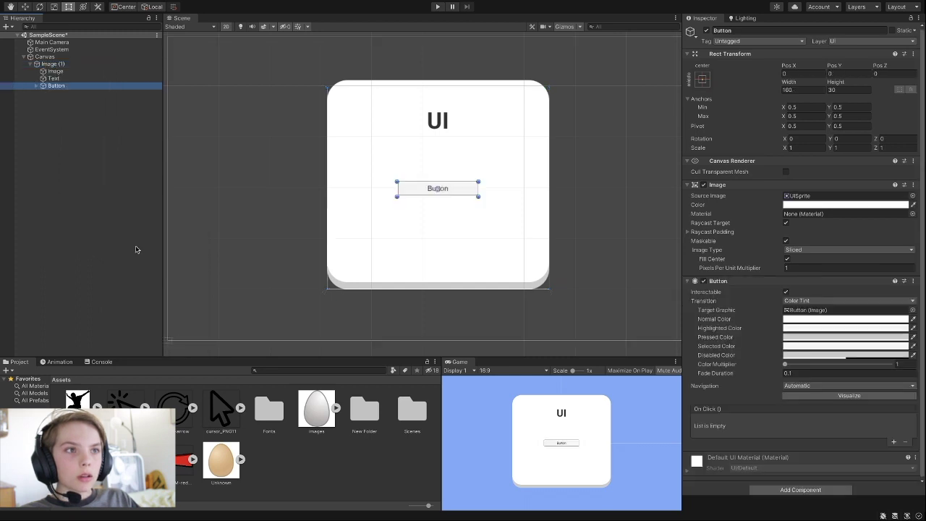
{"action": "left_click", "coordinate": [52, 88]}
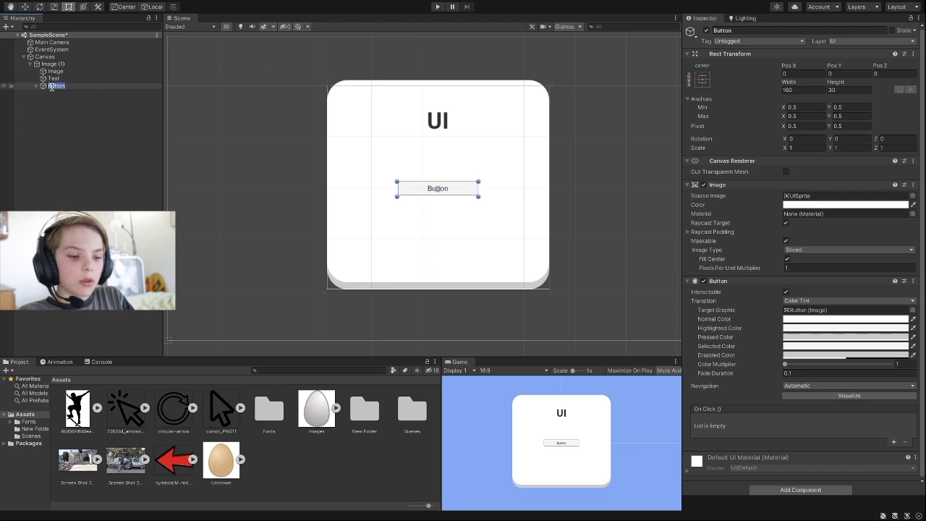
{"action": "key", "text": "BackSpace"}
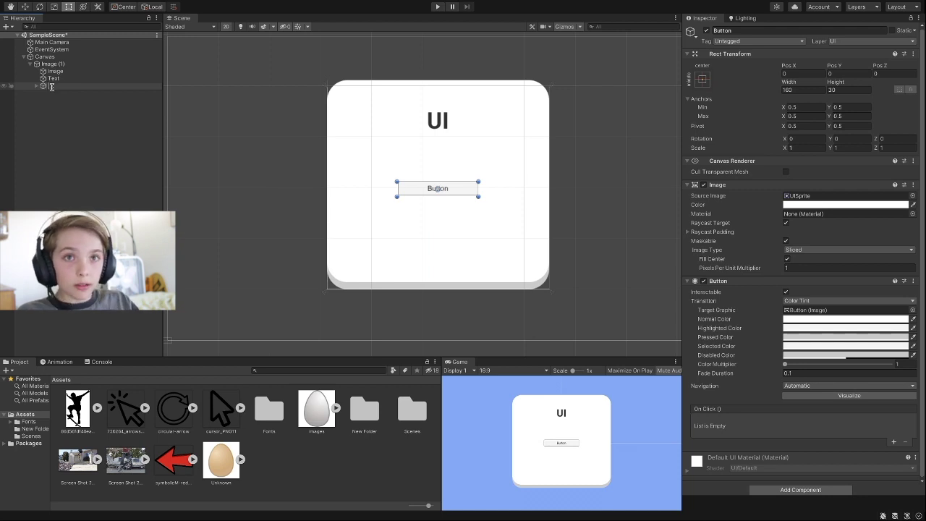
{"action": "key", "text": "Escape"}
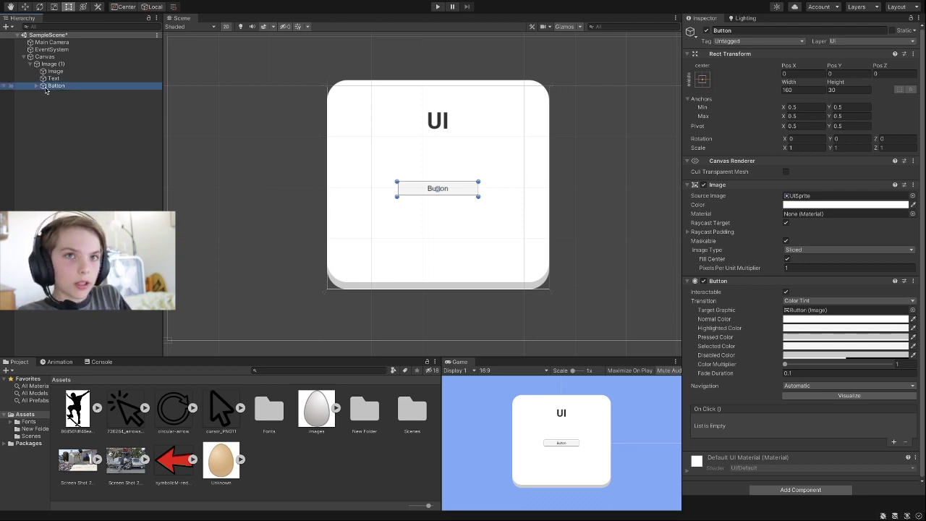
{"action": "key", "text": "Delete"}
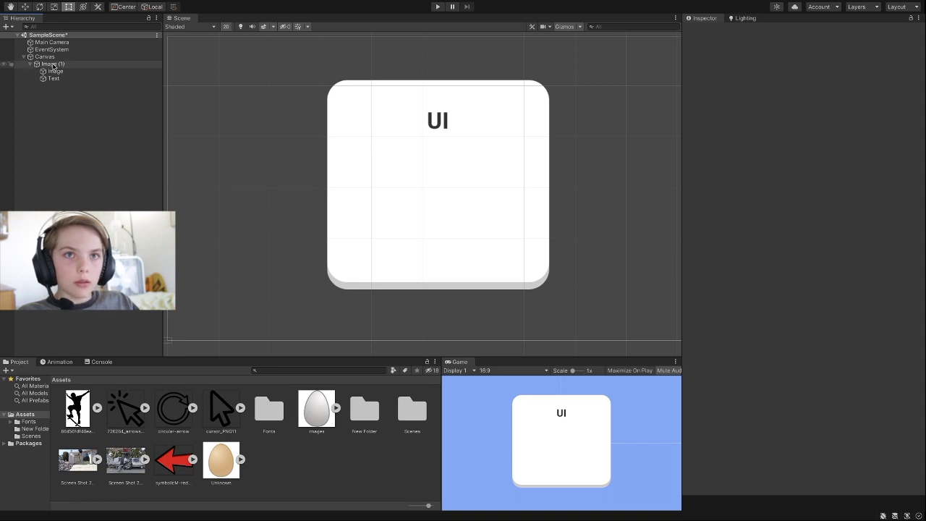
Add a child Image under Image (1) and colour it pure red (FF0000).
{"action": "right_click", "coordinate": [49, 67]}
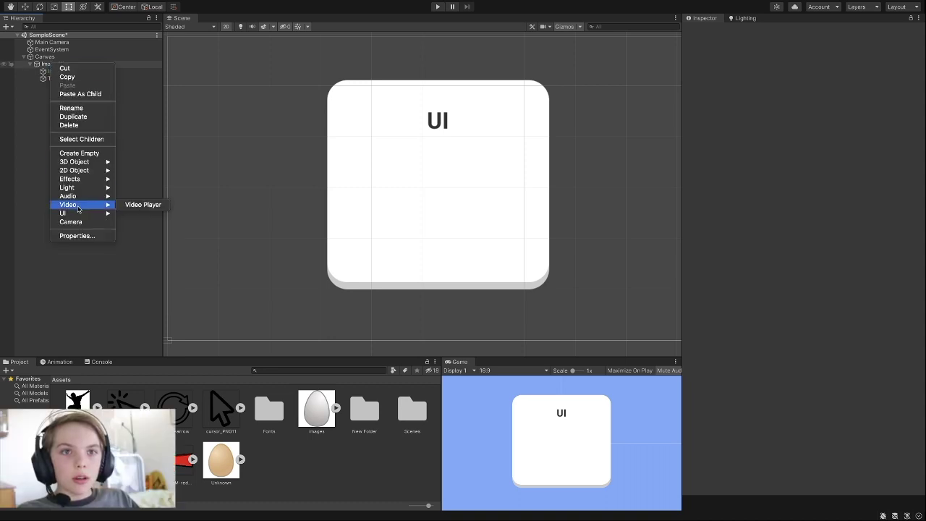
{"action": "mouse_move", "coordinate": [72, 213]}
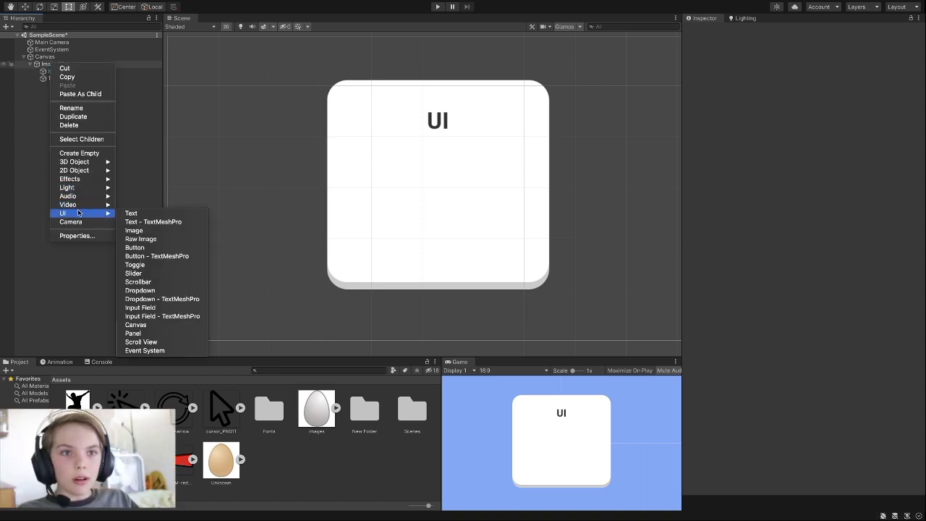
{"action": "left_click", "coordinate": [159, 232]}
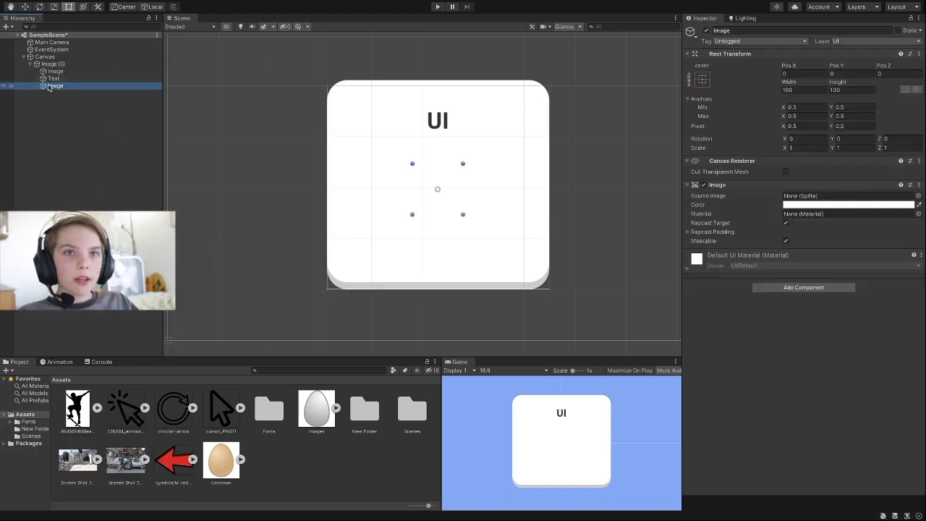
{"action": "left_click", "coordinate": [856, 207]}
{"action": "left_click_drag", "start_coordinate": [890, 266], "coordinate": [897, 252]}
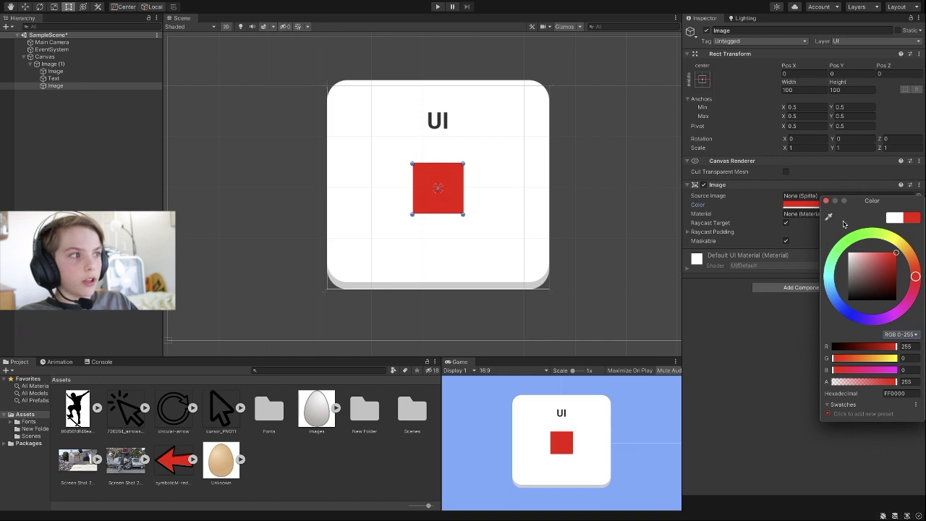
{"action": "left_click", "coordinate": [827, 201]}
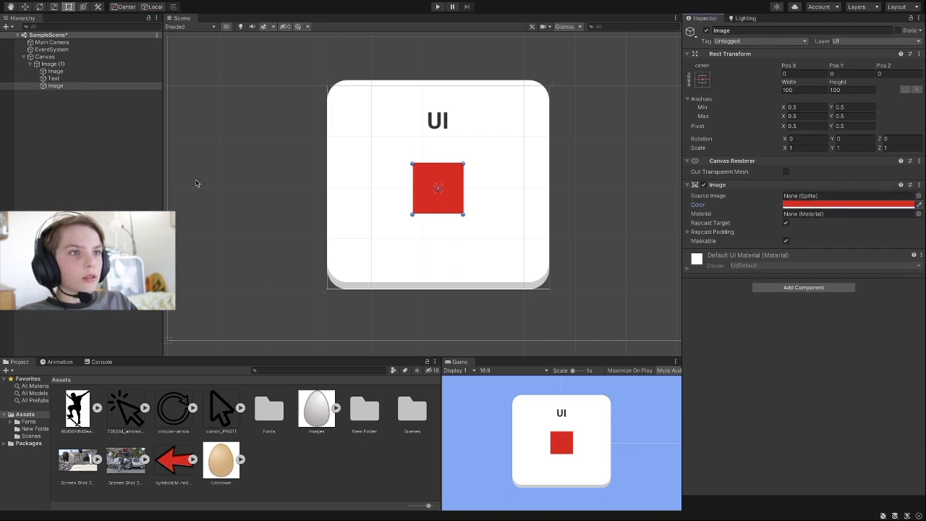
Give the red image the RoundedRectangle sprite and stretch it into a wide, short pill.
{"action": "left_click", "coordinate": [55, 86]}
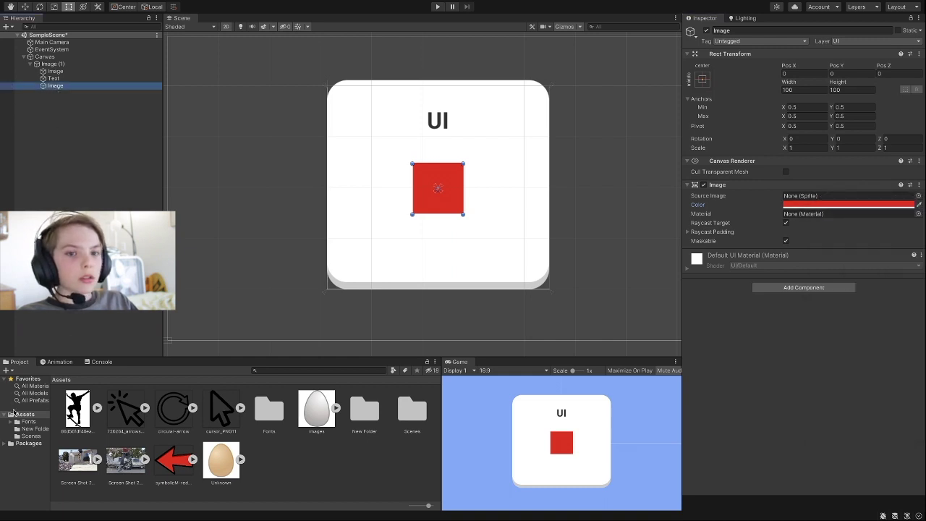
{"action": "left_click", "coordinate": [24, 429]}
{"action": "left_click_drag", "start_coordinate": [78, 420], "coordinate": [823, 199]}
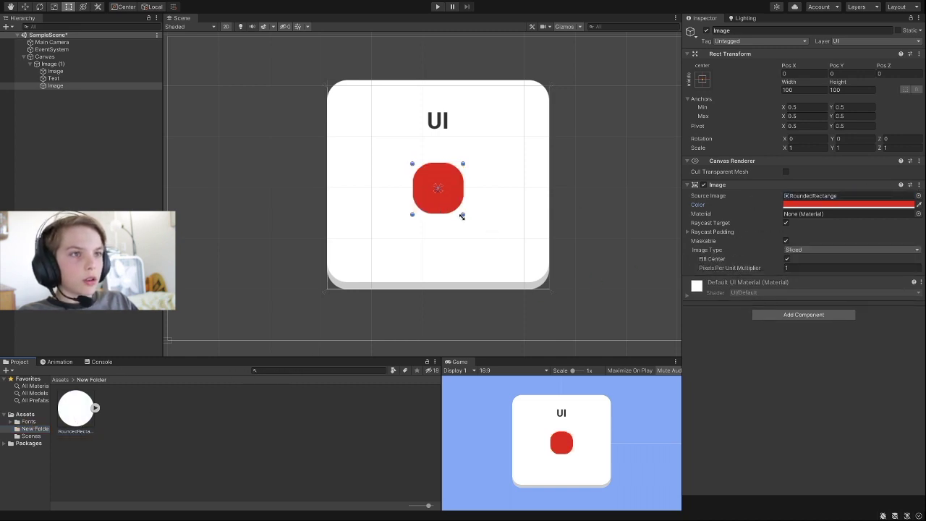
{"action": "left_click_drag", "start_coordinate": [463, 214], "coordinate": [464, 186]}
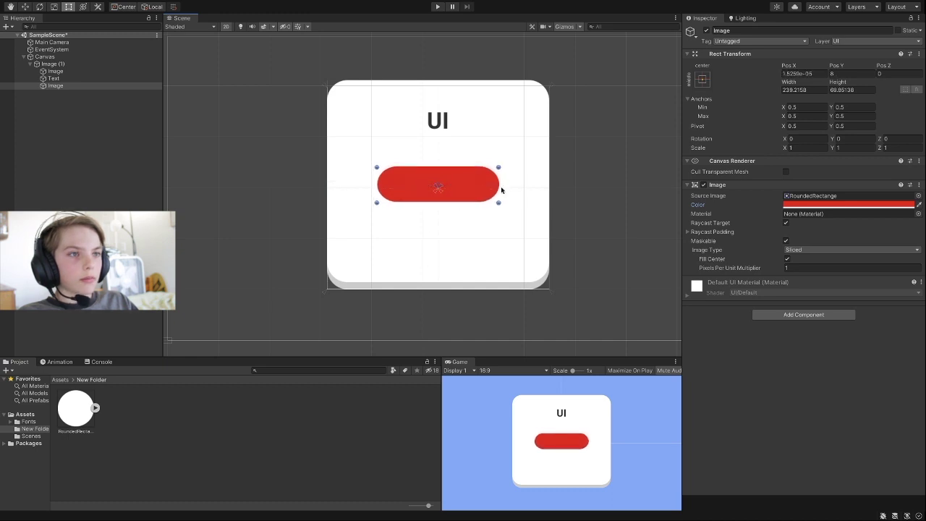
Duplicate the red pill with Ctrl+D and drag the original onto Image (1).
{"action": "left_click", "coordinate": [67, 87]}
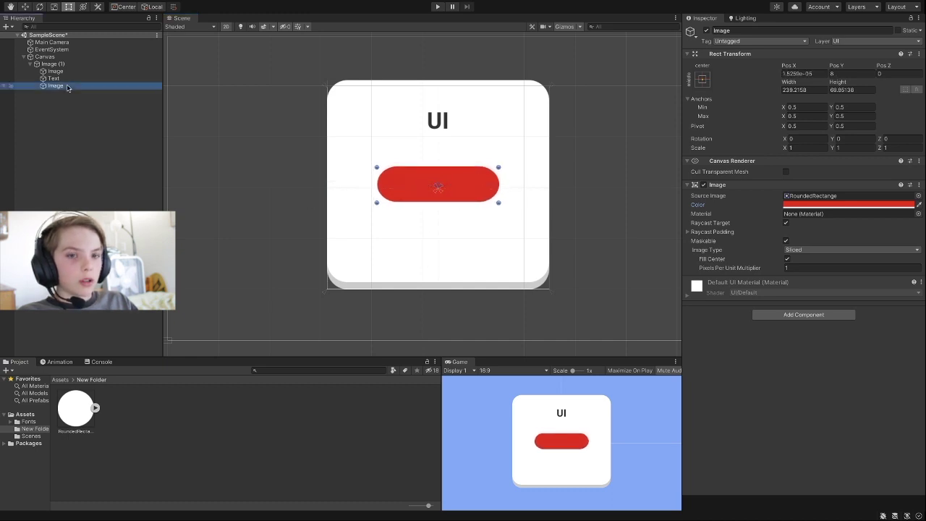
{"action": "key", "text": "ctrl+d"}
{"action": "left_click_drag", "start_coordinate": [59, 95], "coordinate": [55, 92]}
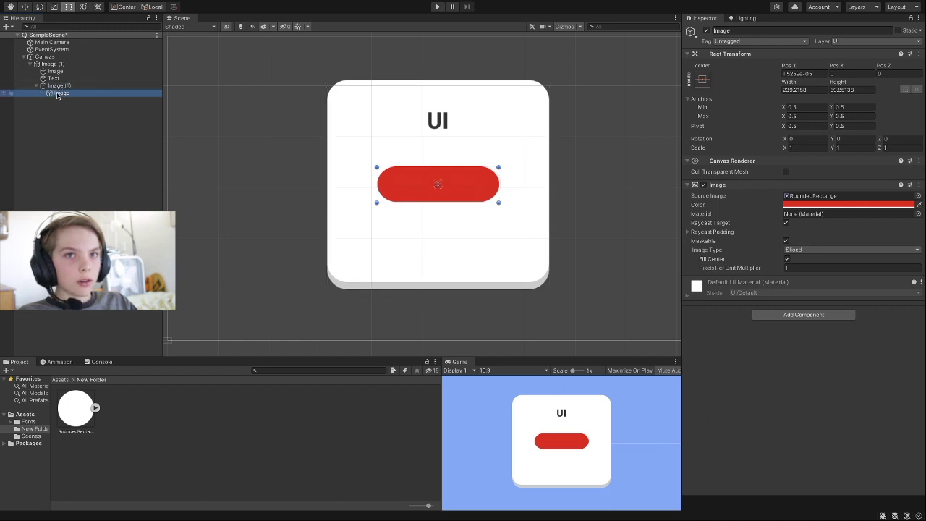
Nest Image under Image (1), keep it bright red, and darken Image (1) to C80000.
{"action": "left_click", "coordinate": [58, 86]}
{"action": "left_click", "coordinate": [58, 94]}
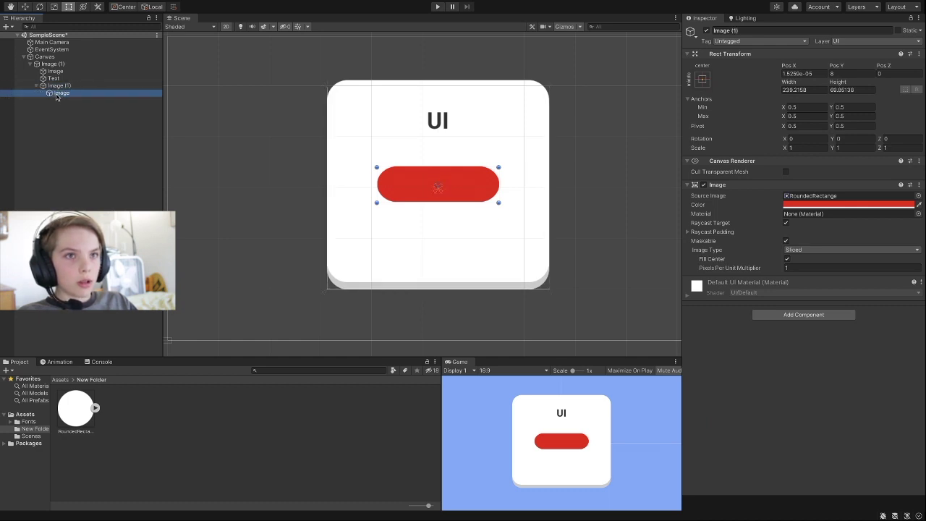
{"action": "left_click", "coordinate": [872, 205]}
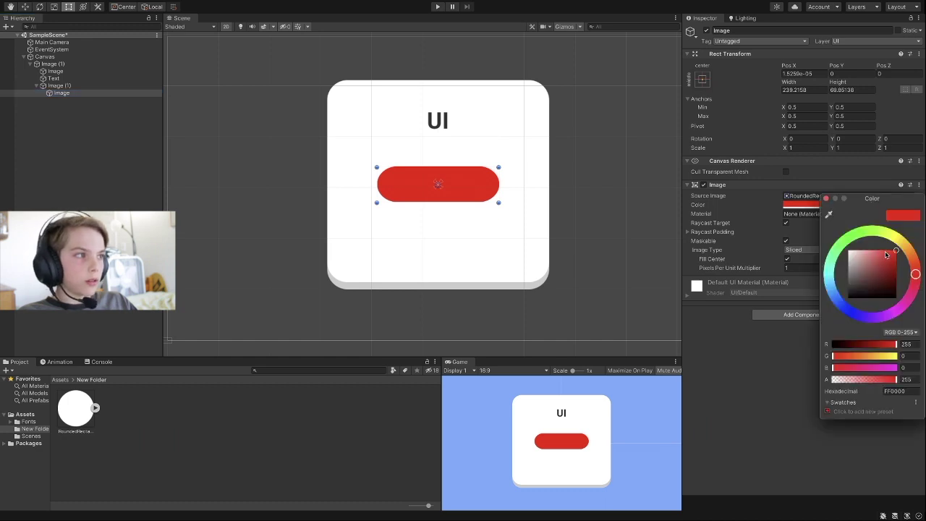
{"action": "mouse_move", "coordinate": [890, 251]}
{"action": "left_mouse_down"}
{"action": "mouse_move", "coordinate": [901, 267]}
{"action": "mouse_move", "coordinate": [896, 257]}
{"action": "left_mouse_up"}
{"action": "left_click", "coordinate": [826, 198]}
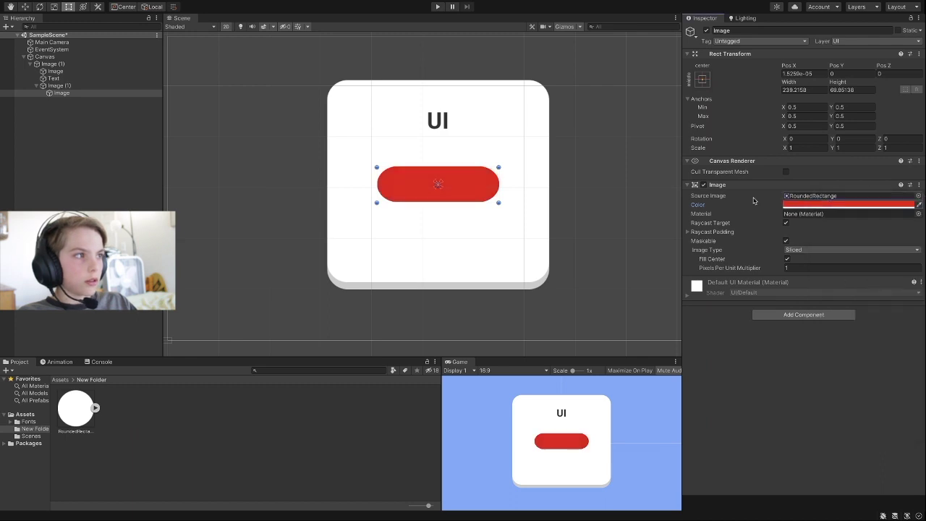
{"action": "left_click", "coordinate": [55, 86]}
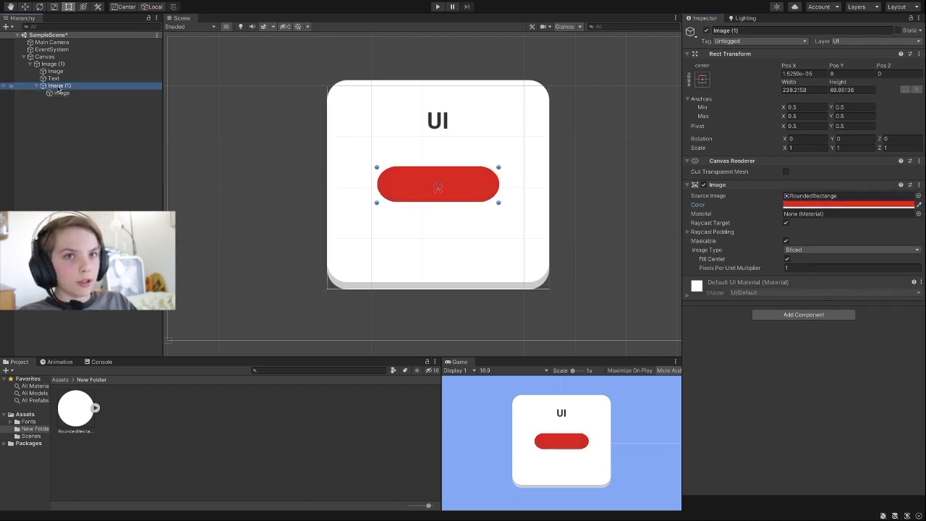
{"action": "left_click", "coordinate": [793, 205]}
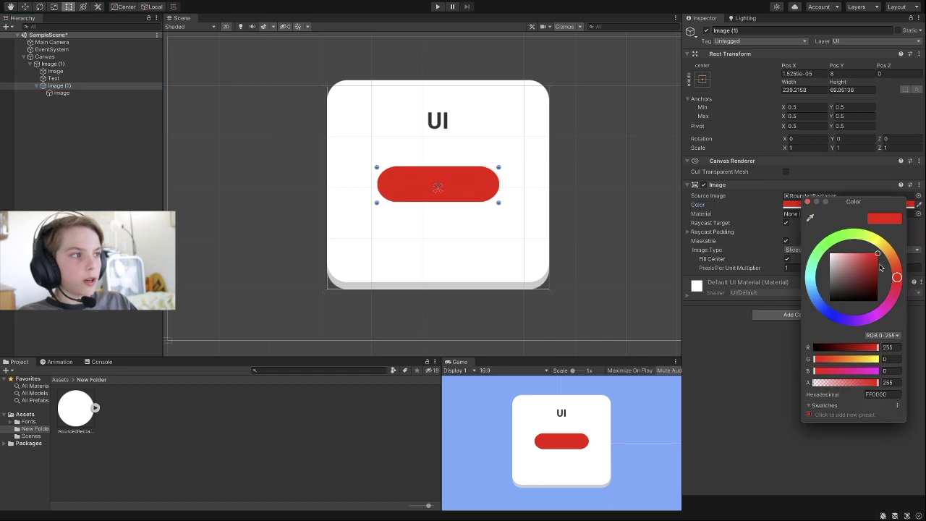
{"action": "left_click_drag", "start_coordinate": [879, 266], "coordinate": [888, 259]}
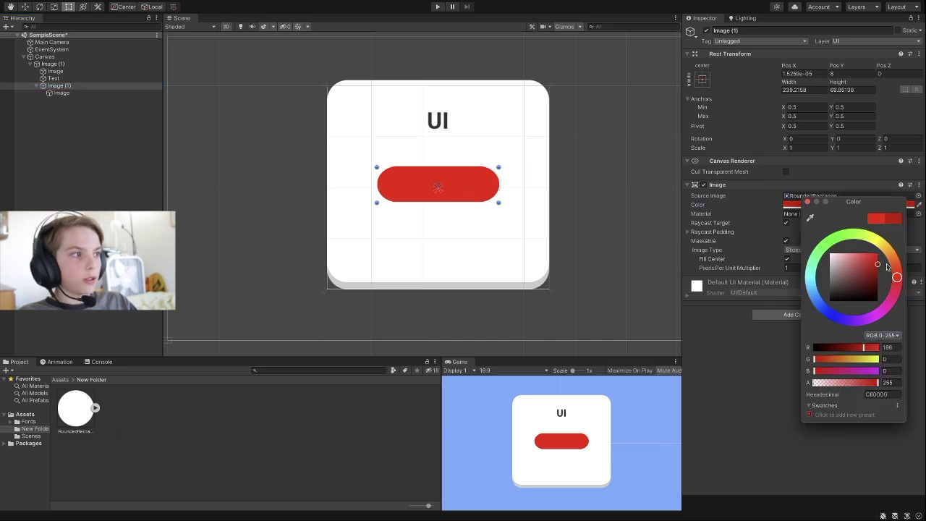
{"action": "left_click", "coordinate": [808, 201]}
Raise the bright child pill to about Pos Y 8.9 and frame it in the Scene view.
{"action": "left_click", "coordinate": [66, 92]}
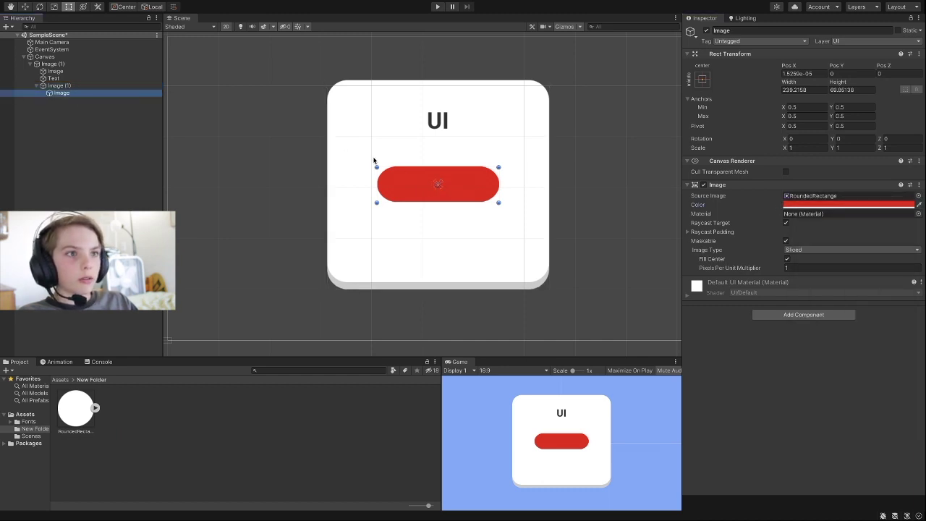
{"action": "left_click", "coordinate": [477, 190]}
{"action": "left_click_drag", "start_coordinate": [476, 188], "coordinate": [474, 185]}
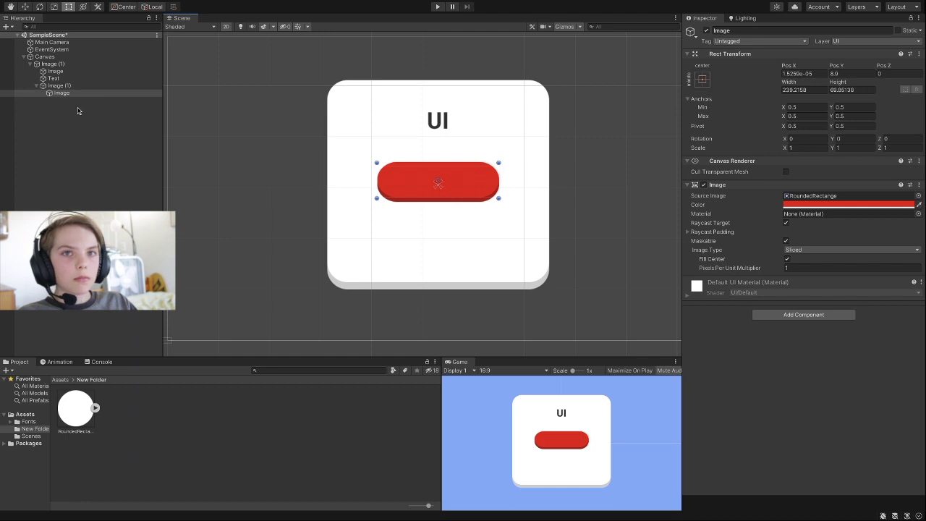
{"action": "key", "text": "f"}
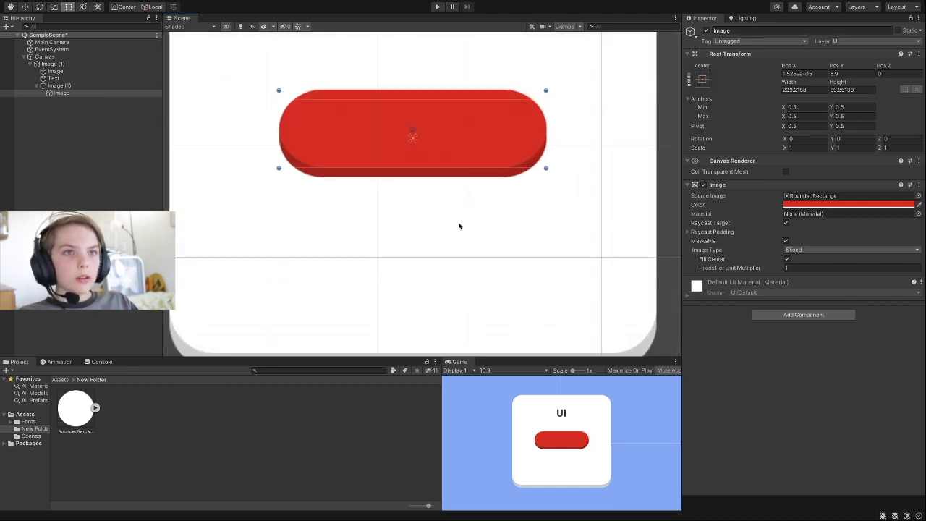
Add a Text child to Image (1) reading 'Click Me' at font size 30.
{"action": "right_click", "coordinate": [55, 86]}
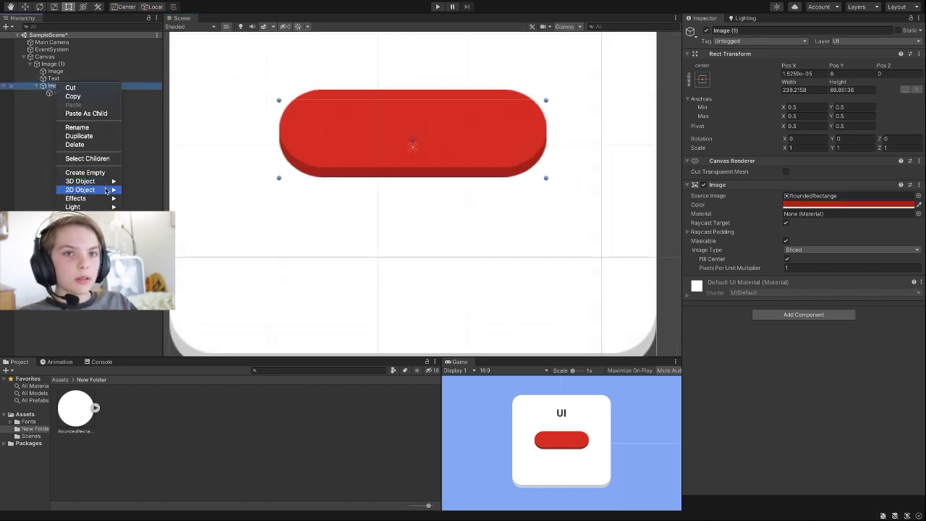
{"action": "mouse_move", "coordinate": [87, 216]}
{"action": "left_click", "coordinate": [181, 233]}
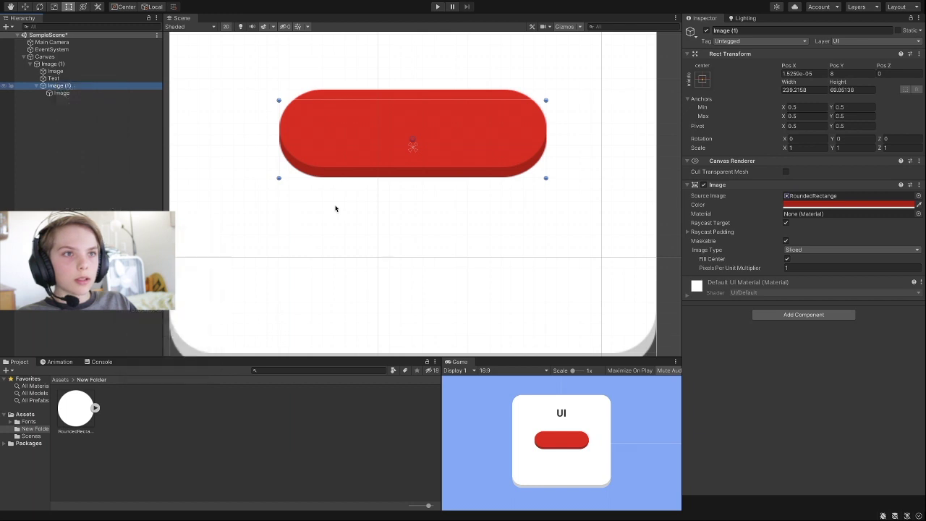
{"action": "left_click", "coordinate": [703, 205]}
{"action": "left_click_drag", "start_coordinate": [703, 204], "coordinate": [690, 205]}
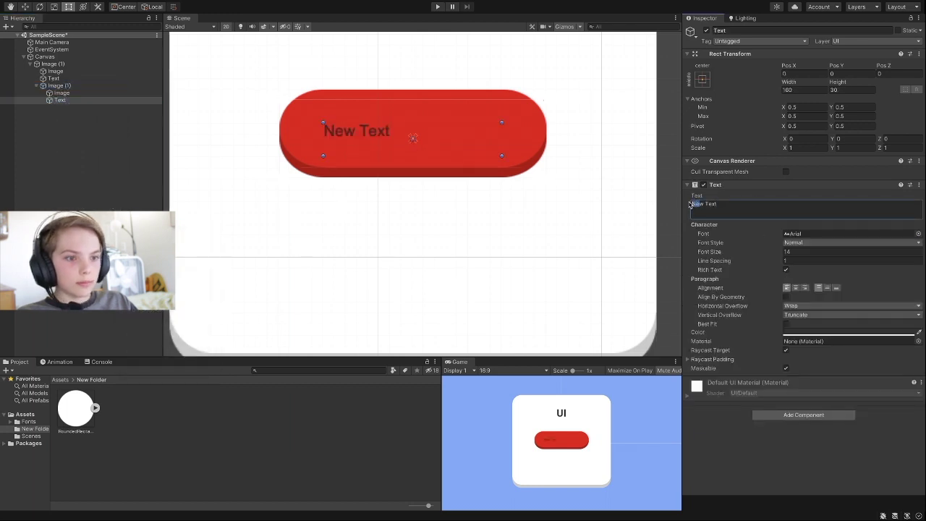
{"action": "key", "text": "ctrl+a"}
{"action": "type", "text": "Clic"}
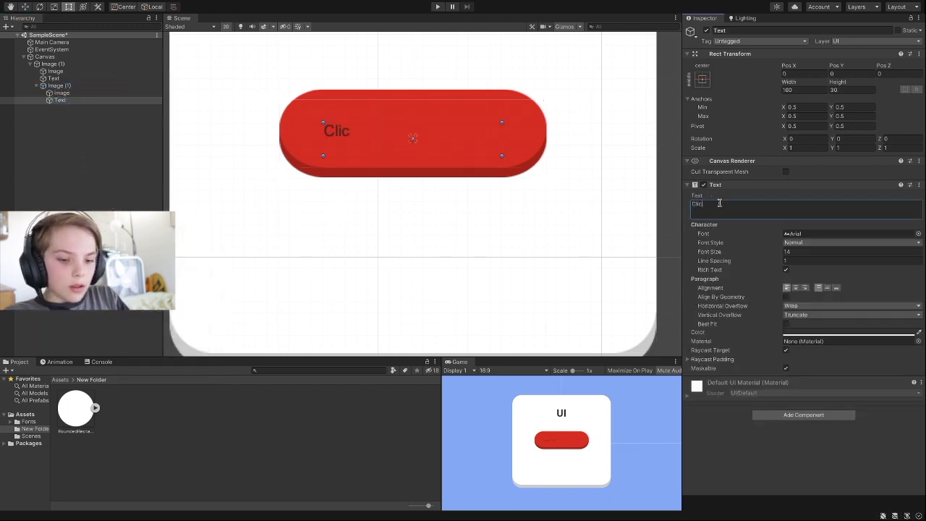
{"action": "type", "text": "k Me"}
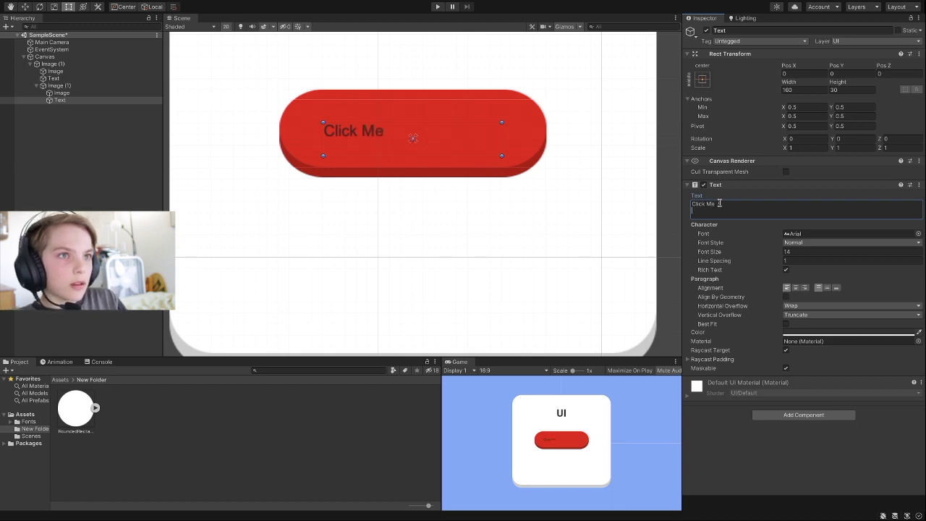
{"action": "left_click", "coordinate": [826, 251]}
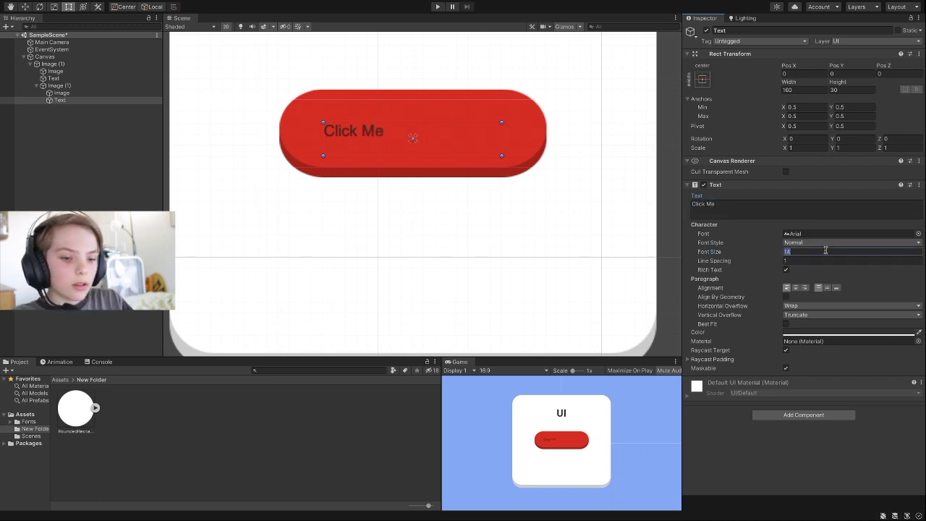
{"action": "type", "text": "30"}
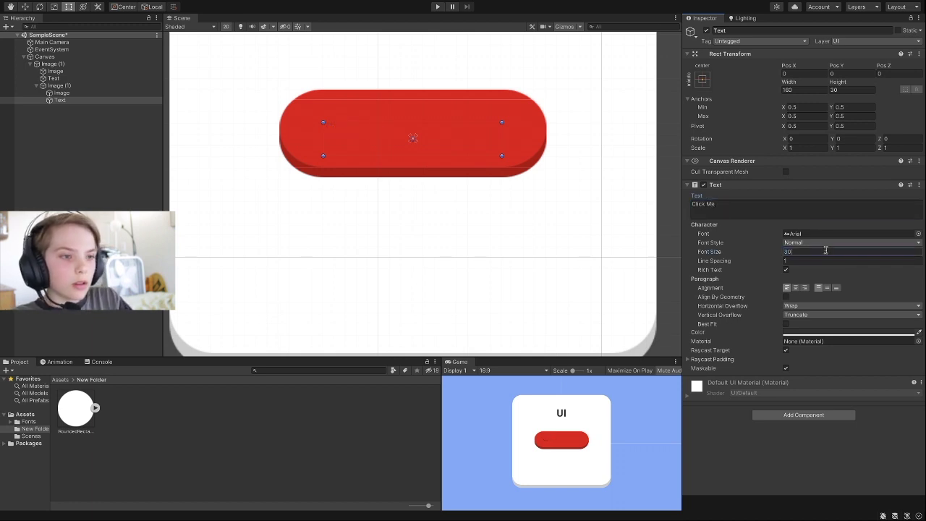
Stretch the label's anchors to fill the button, use Roboto-Bold, and centre it both ways.
{"action": "left_click", "coordinate": [706, 84]}
{"action": "left_click", "coordinate": [800, 215], "text": "alt"}
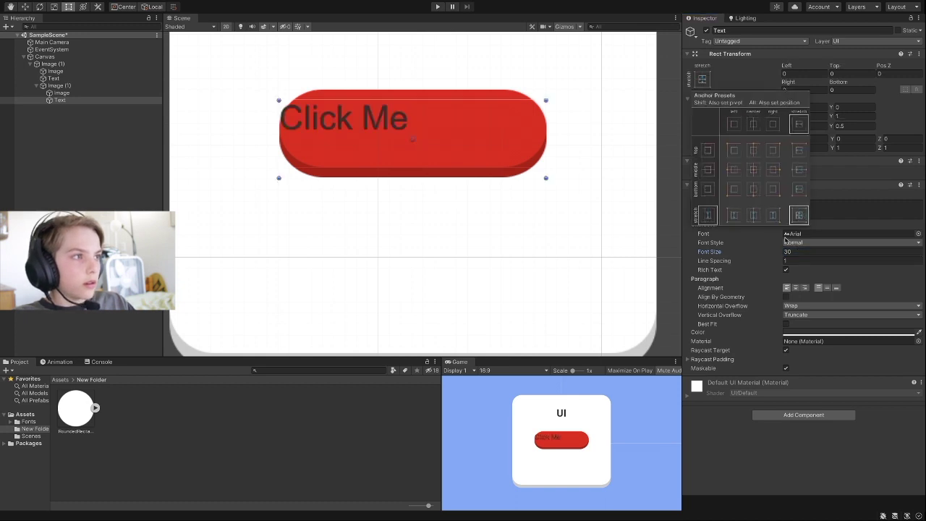
{"action": "left_click", "coordinate": [918, 234]}
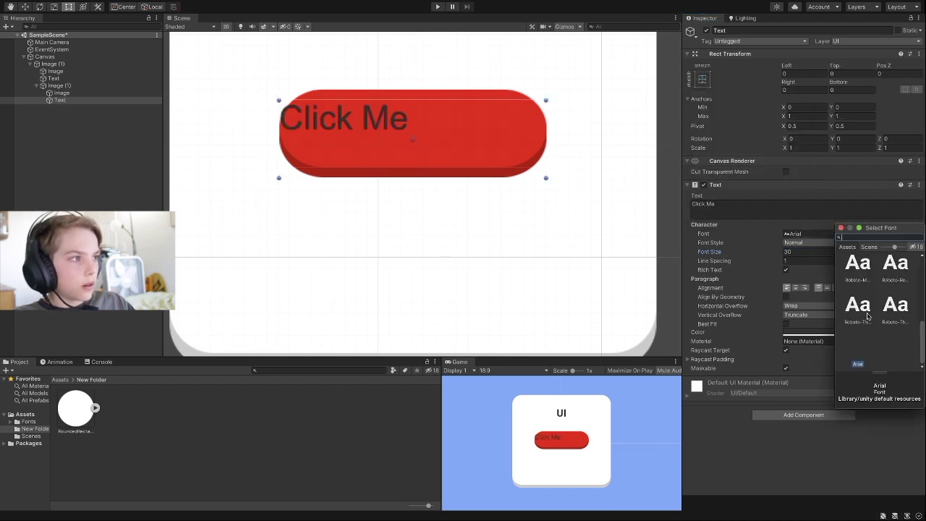
{"action": "scroll", "coordinate": [868, 315], "scroll_direction": "up", "scroll_amount": 3}
{"action": "left_click", "coordinate": [857, 356]}
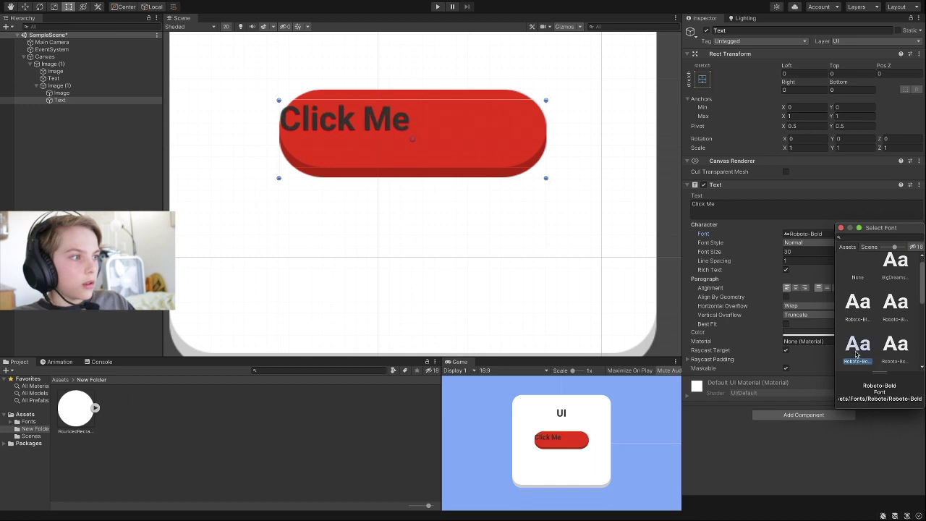
{"action": "left_click", "coordinate": [841, 228]}
{"action": "left_click", "coordinate": [796, 287]}
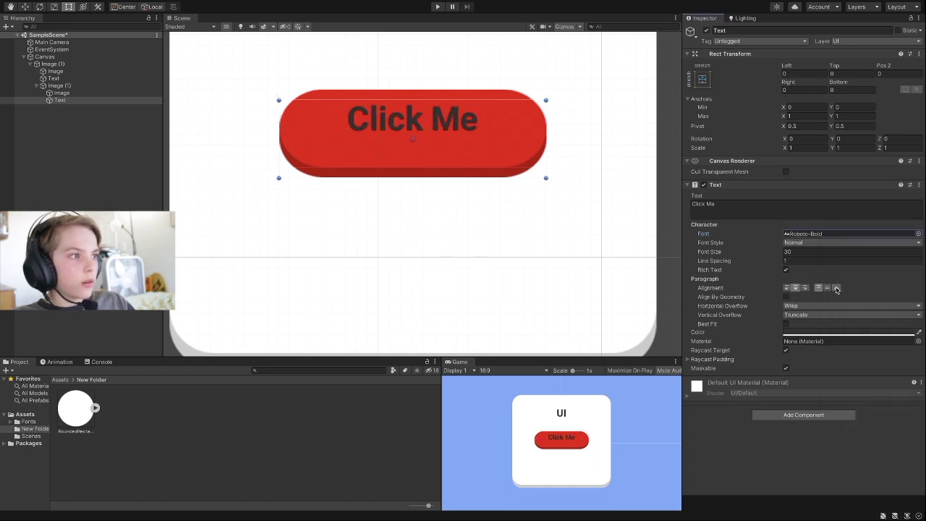
{"action": "left_click", "coordinate": [828, 288]}
{"action": "scroll", "coordinate": [546, 224], "scroll_direction": "down", "scroll_amount": 5}
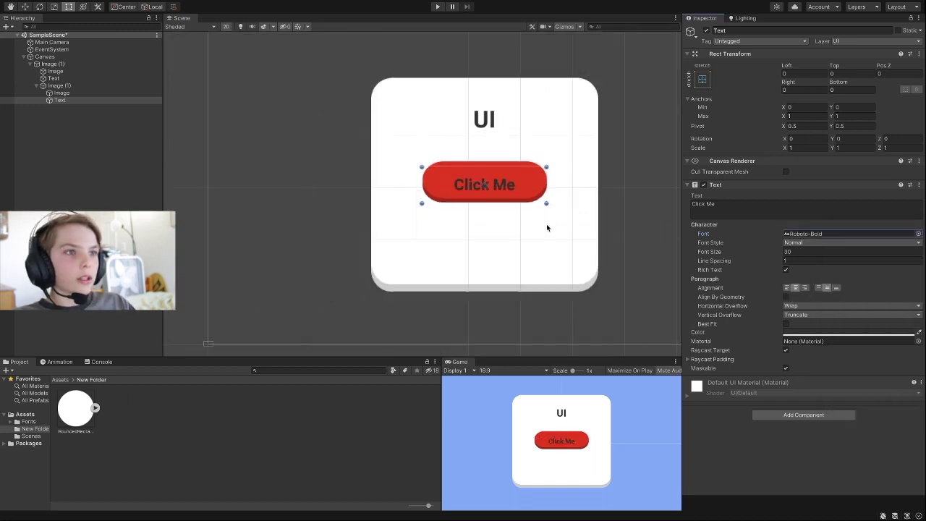
{"action": "middle_click_drag", "start_coordinate": [548, 227], "coordinate": [416, 281]}
Colour the 'Click Me' label black (000000) and nudge it up about 9 units.
{"action": "left_click", "coordinate": [797, 332]}
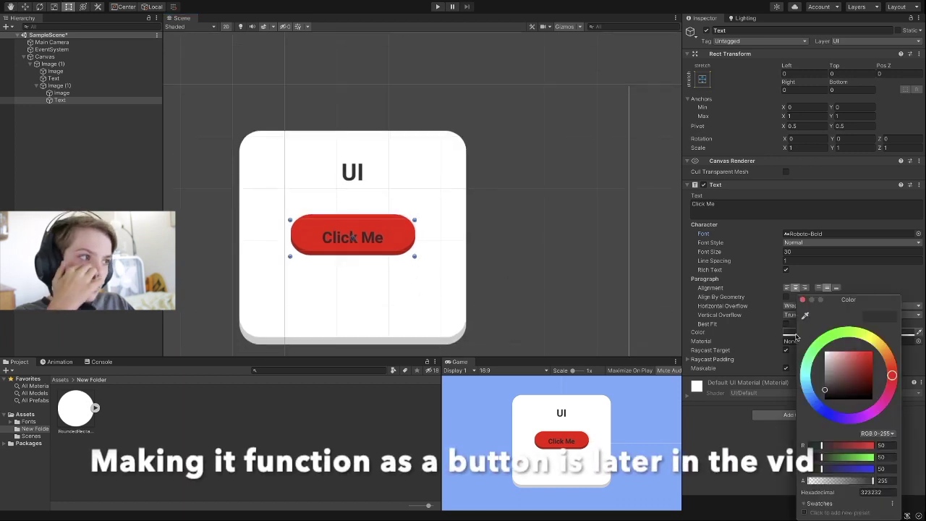
{"action": "left_click", "coordinate": [825, 399]}
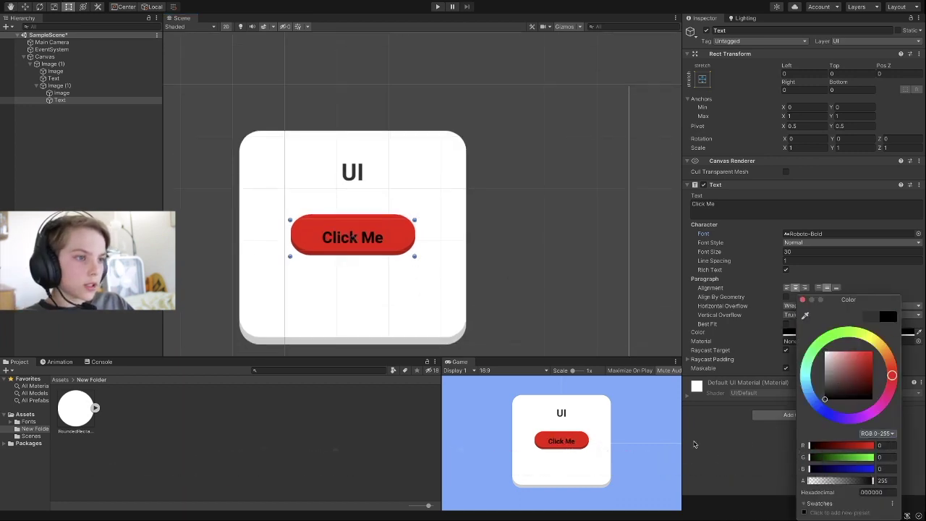
{"action": "left_click", "coordinate": [760, 287]}
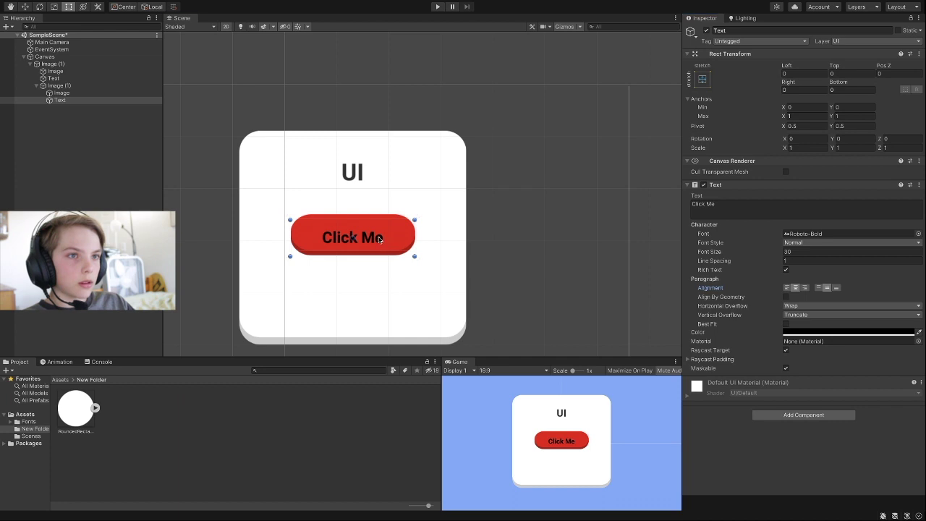
{"action": "left_click_drag", "start_coordinate": [381, 238], "coordinate": [379, 233]}
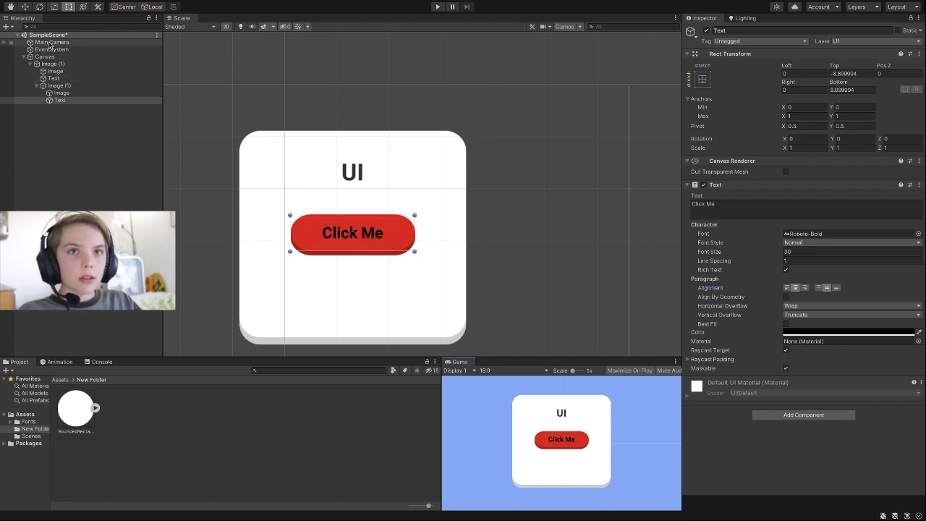
Set the Canvas Scaler's UI Scale Mode to Scale With Screen Size (800×600 reference).
{"action": "left_click", "coordinate": [43, 57]}
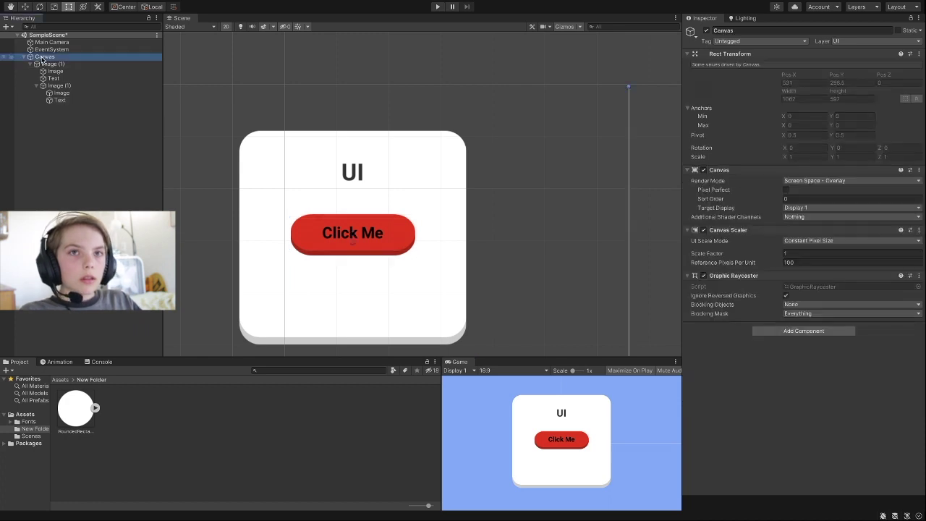
{"action": "left_click", "coordinate": [815, 243]}
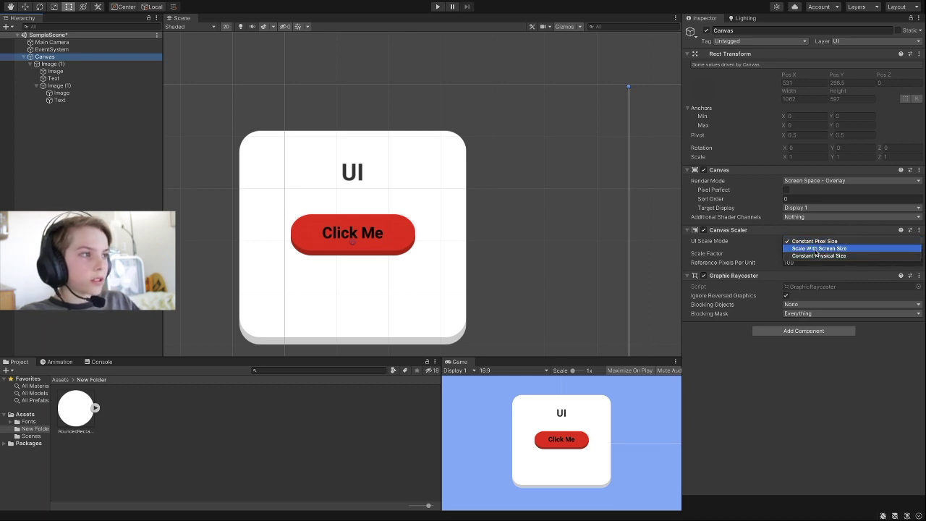
{"action": "left_click", "coordinate": [816, 249]}
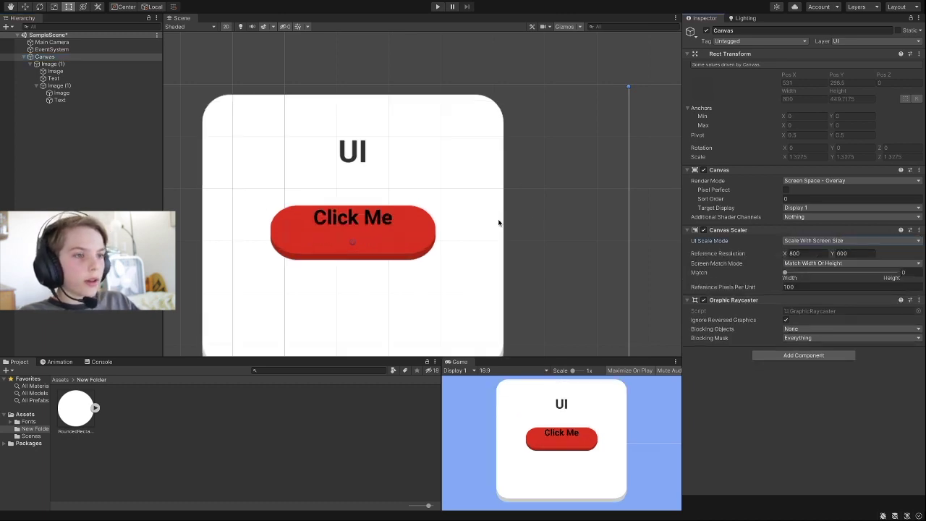
{"action": "scroll", "coordinate": [499, 221], "scroll_direction": "down", "scroll_amount": 3}
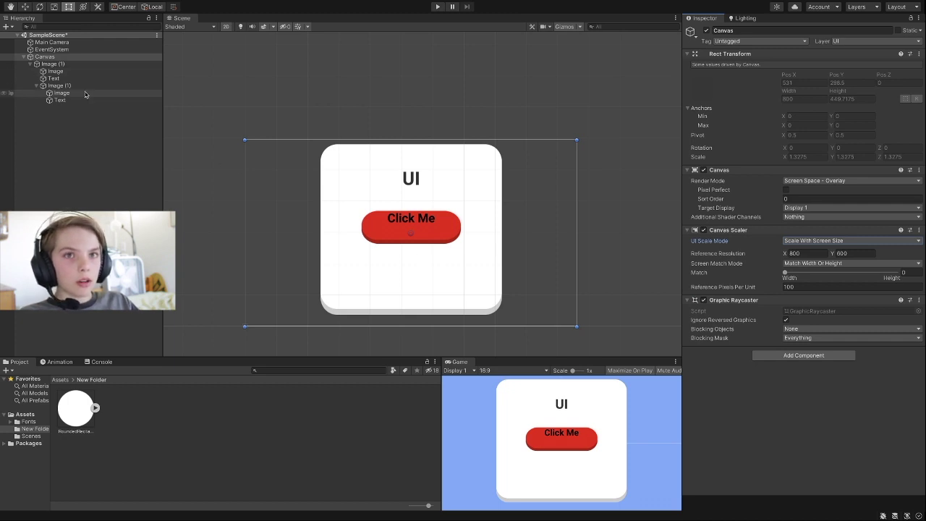
{"action": "left_click", "coordinate": [59, 86]}
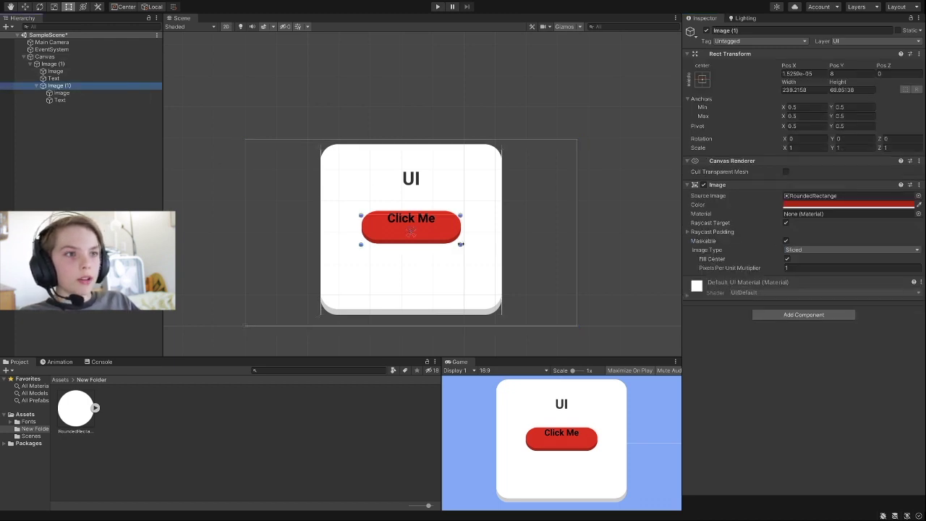
{"action": "left_click", "coordinate": [461, 245]}
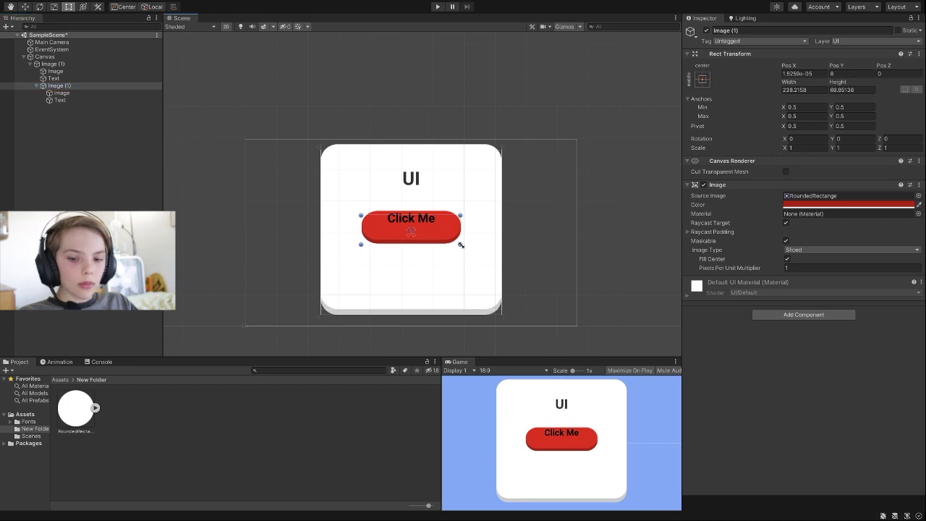
{"action": "left_click_drag", "start_coordinate": [355, 203], "coordinate": [458, 246]}
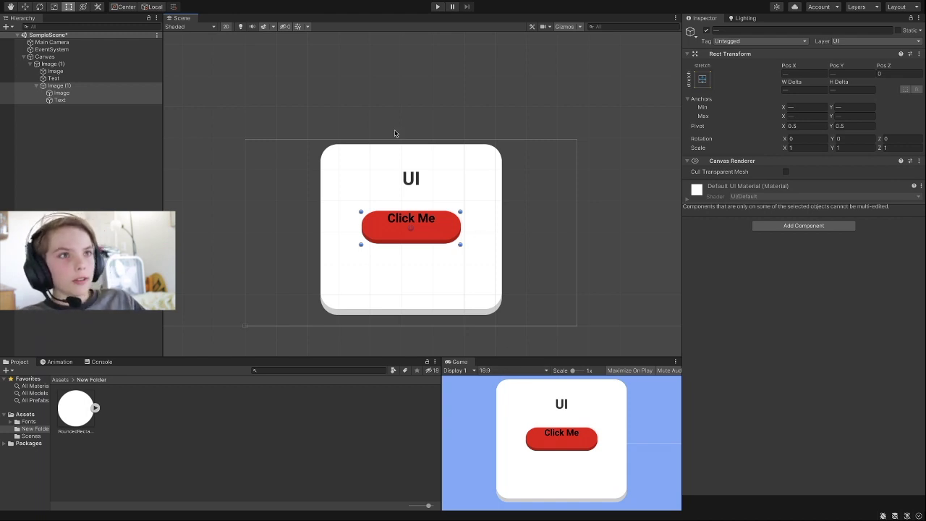
{"action": "left_click", "coordinate": [437, 7]}
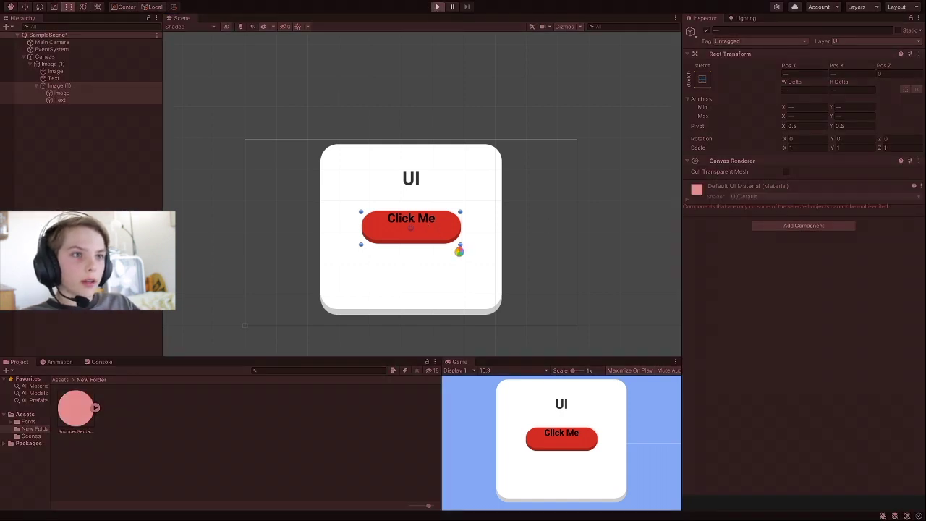
{"action": "key", "text": "shift+space"}
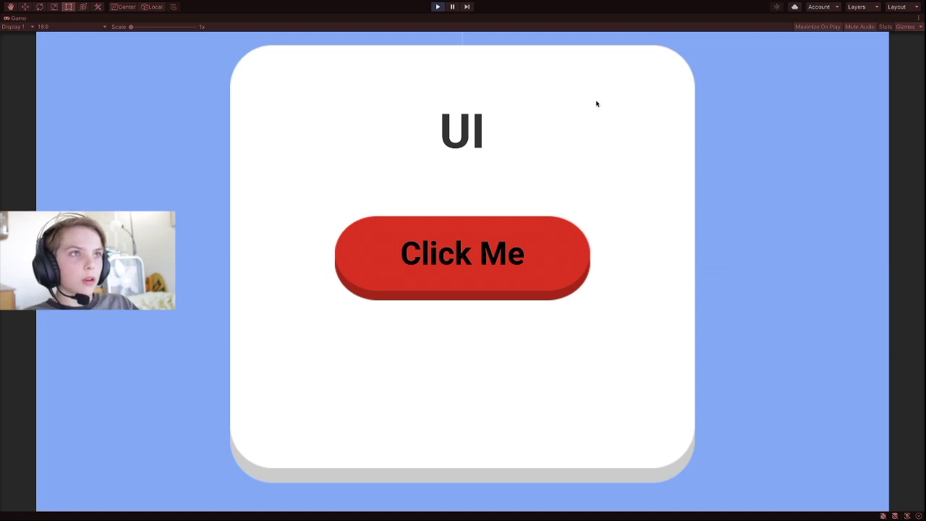
{"action": "left_click", "coordinate": [436, 7]}
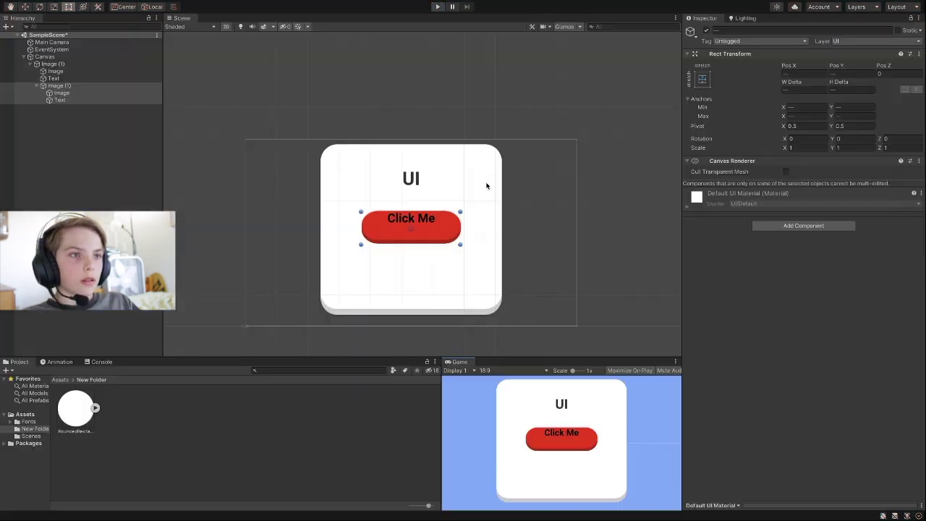
Add a Button component to the child pill Image with one empty On Click entry.
{"action": "left_click", "coordinate": [60, 92]}
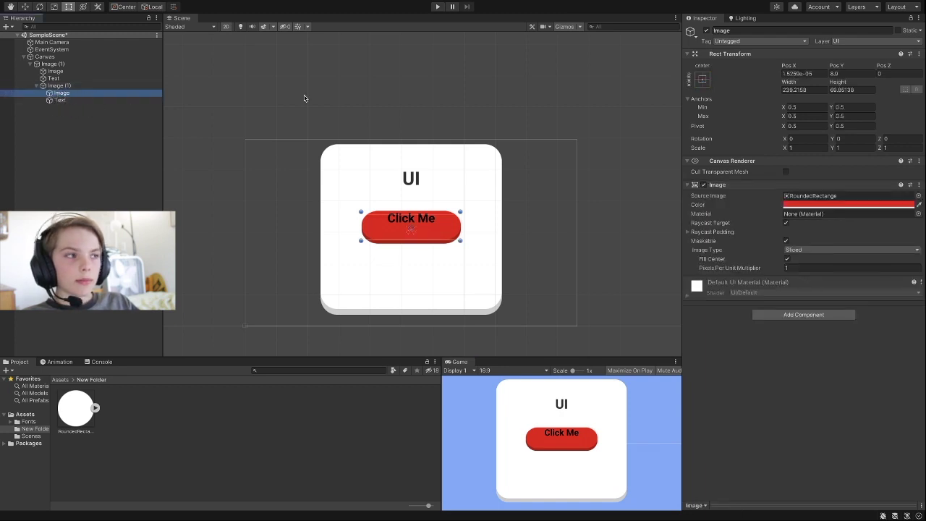
{"action": "left_click", "coordinate": [812, 315]}
{"action": "left_click", "coordinate": [770, 347]}
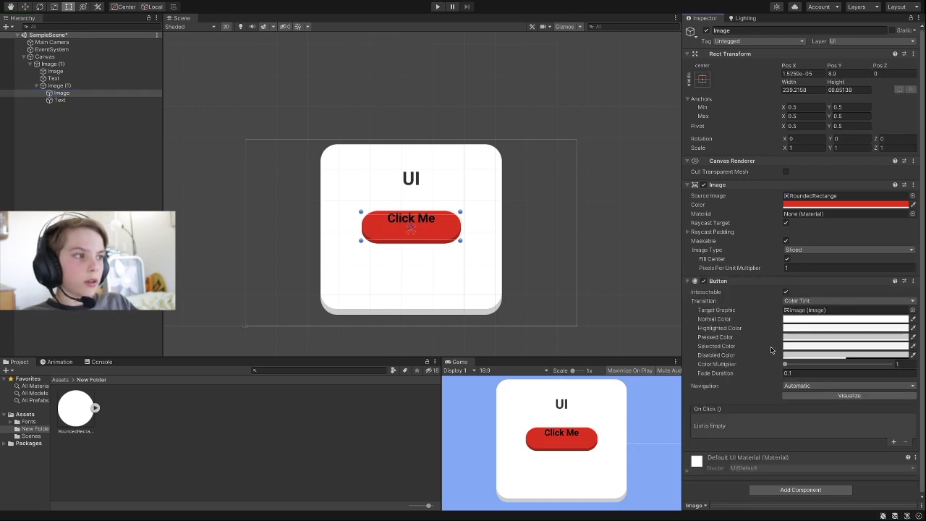
{"action": "left_click", "coordinate": [894, 442]}
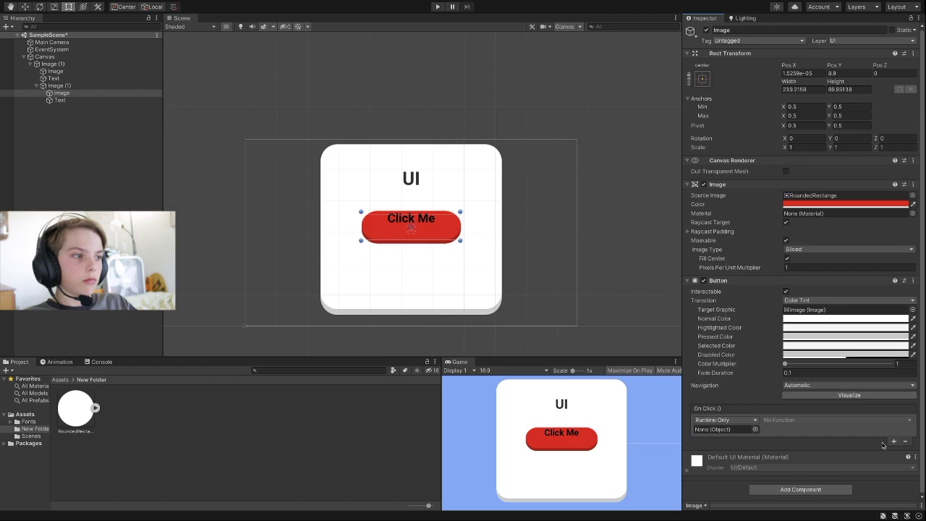